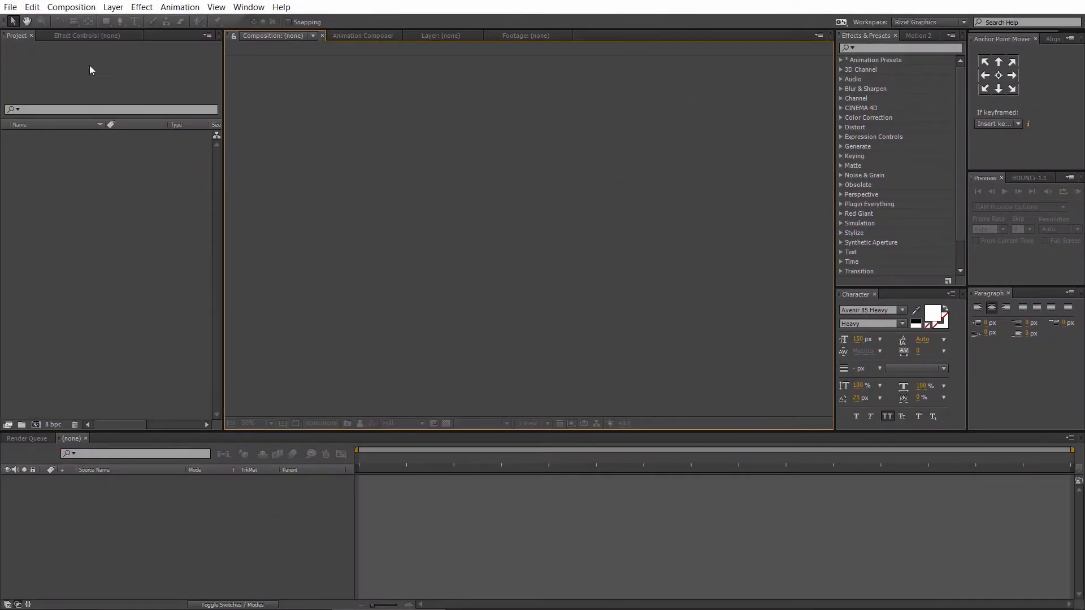
Start a new composition named 'Flag Animation' at 1920×1080, 30 fps and 0:00:10:00 duration.
{"action": "left_click", "coordinate": [71, 7]}
{"action": "left_click", "coordinate": [90, 19]}
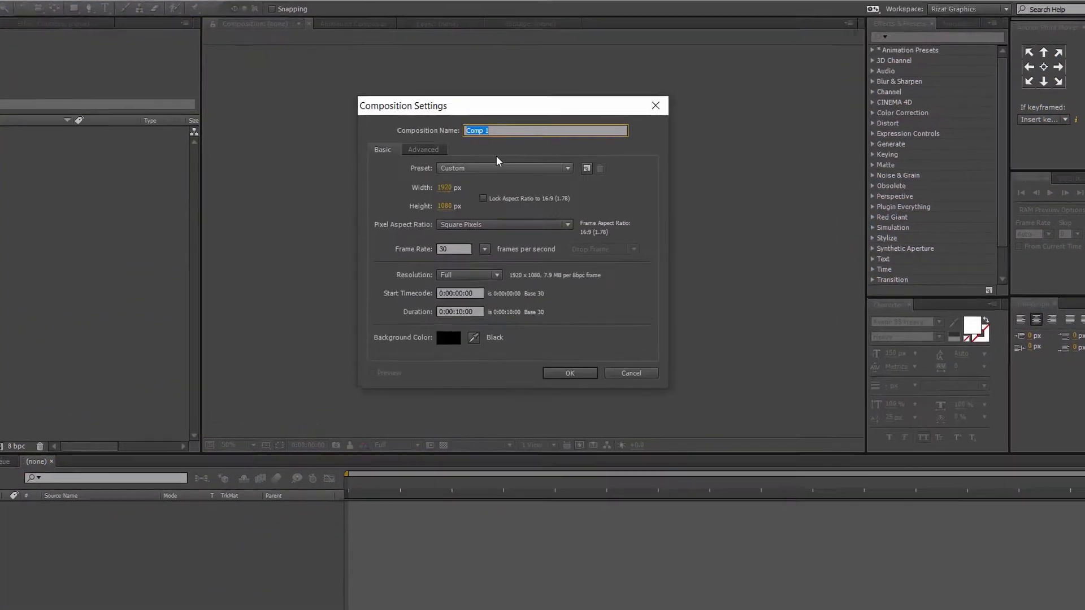
{"action": "type", "text": "F"}
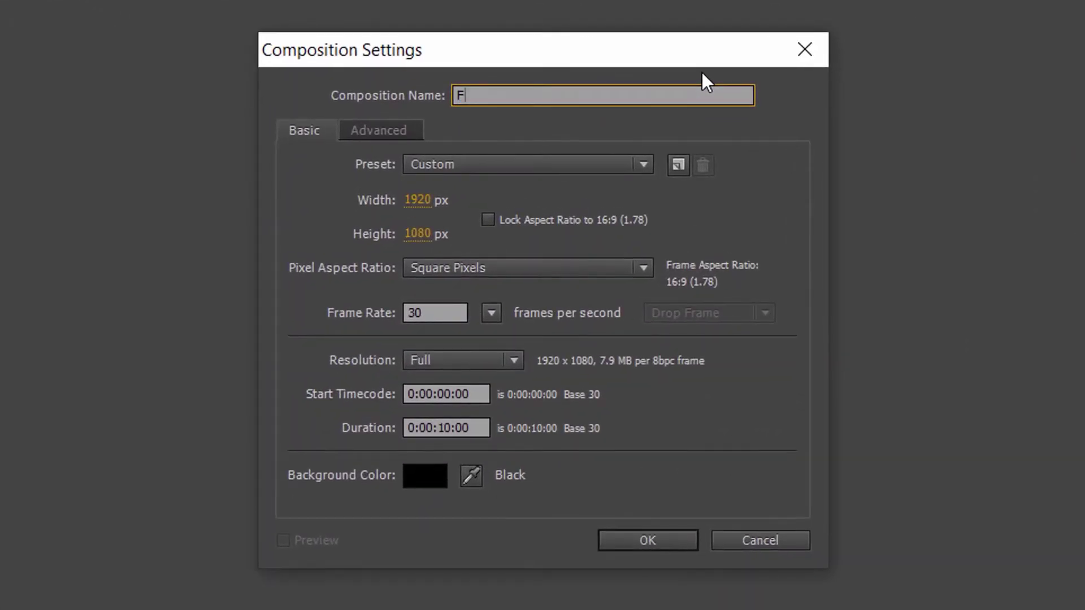
{"action": "type", "text": "lag Animation"}
{"action": "left_click", "coordinate": [421, 200]}
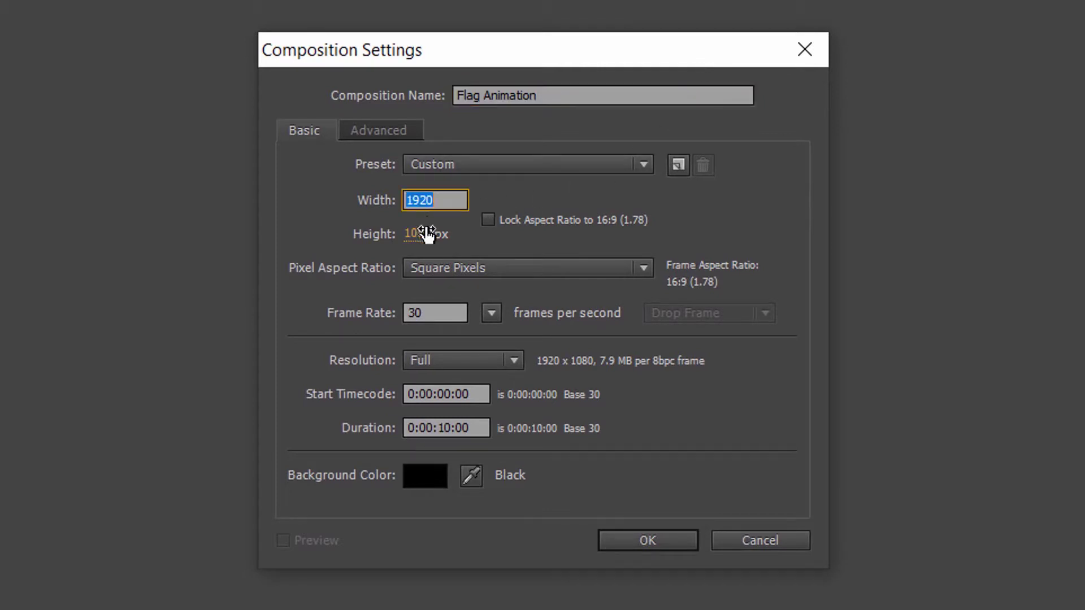
{"action": "left_click", "coordinate": [421, 234]}
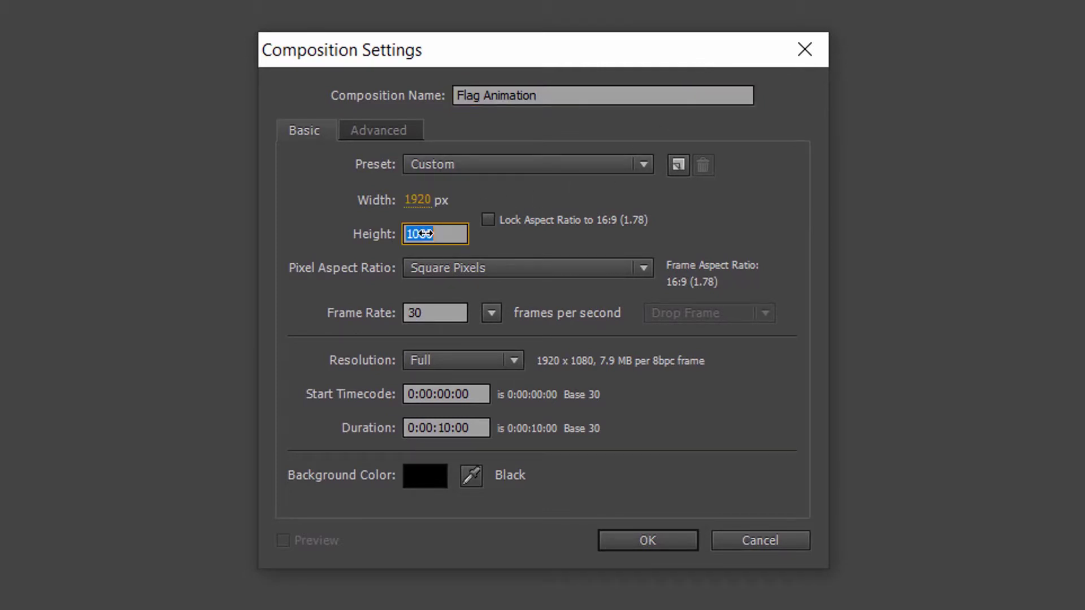
{"action": "left_click", "coordinate": [433, 314]}
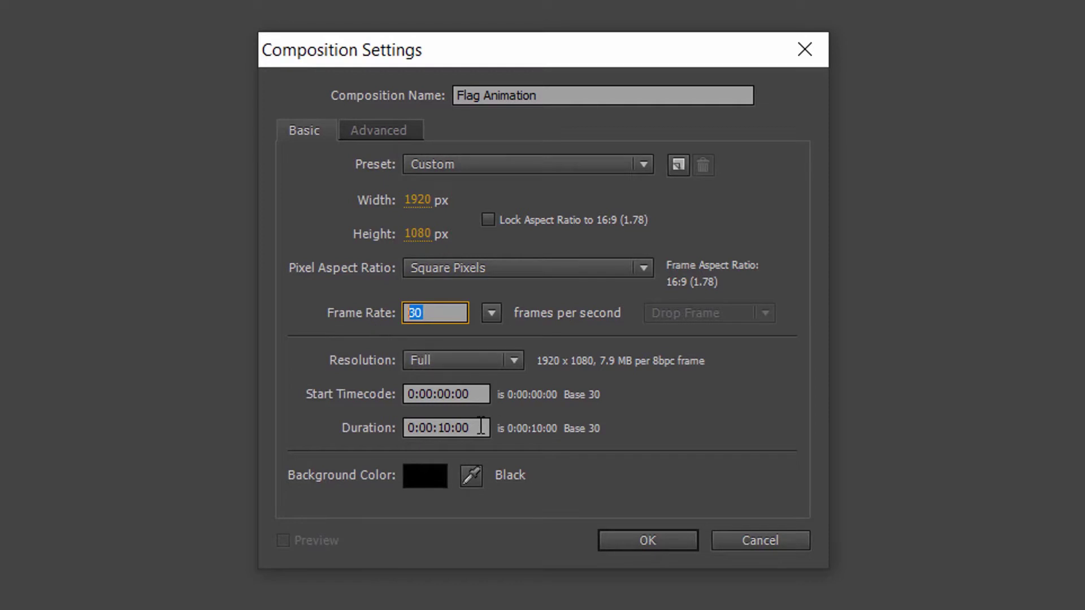
{"action": "left_click", "coordinate": [480, 427]}
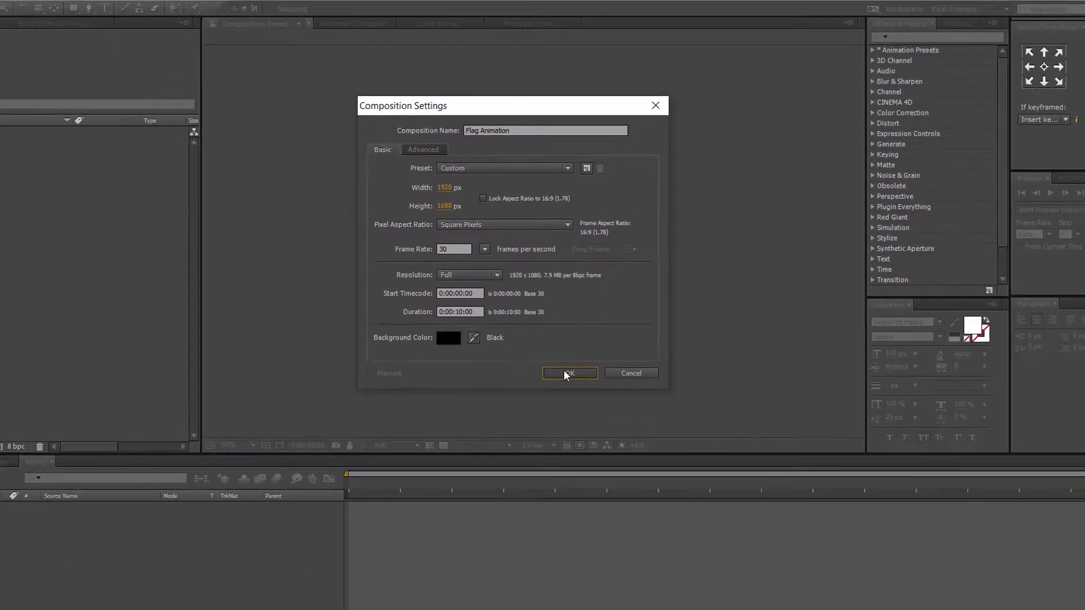
Confirm the comp and import the three flag PNGs, Fabric-Texture.png and Waving Texture Background MP4.
{"action": "left_click", "coordinate": [565, 371]}
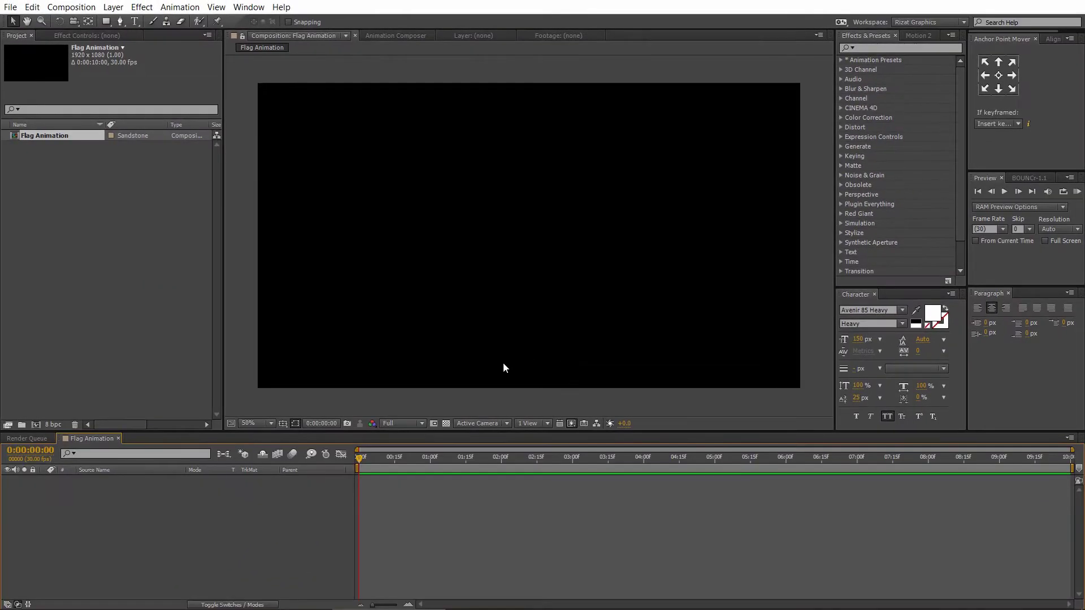
{"action": "left_click", "coordinate": [10, 7]}
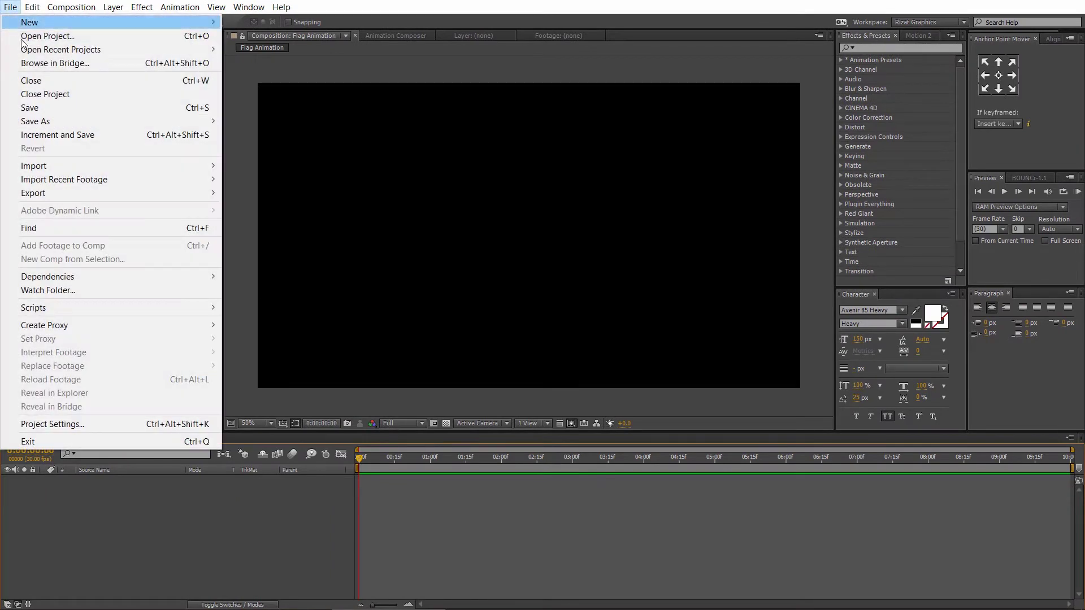
{"action": "mouse_move", "coordinate": [85, 167]}
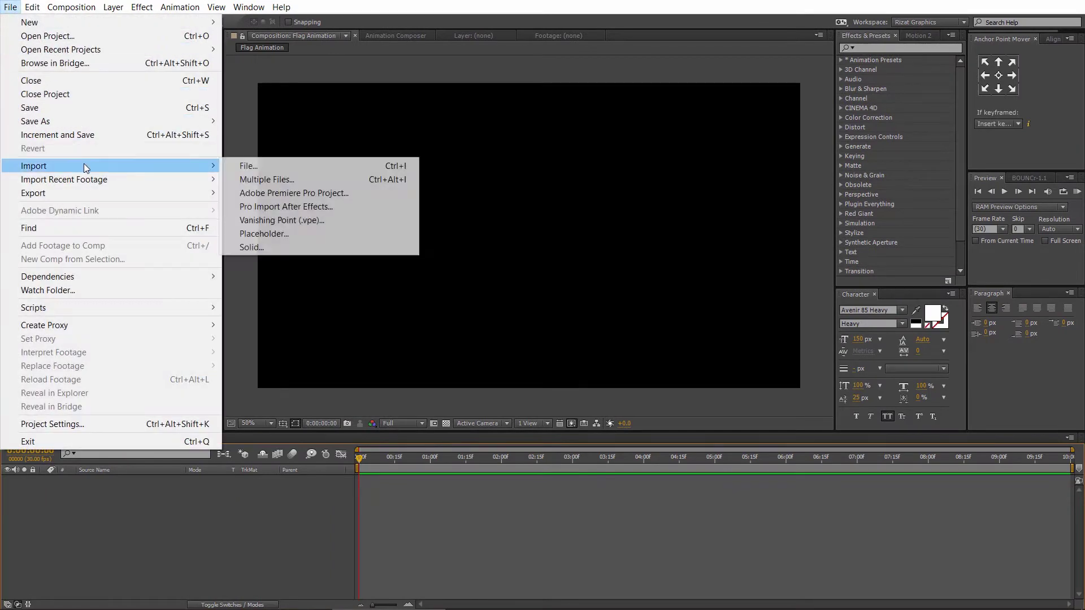
{"action": "left_click", "coordinate": [266, 165]}
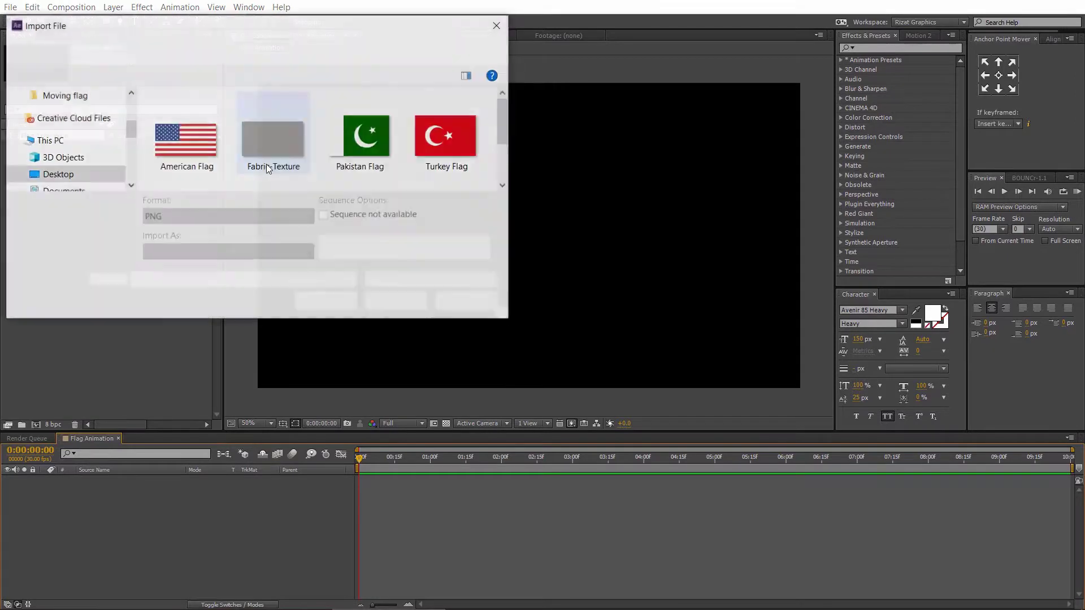
{"action": "left_click_drag", "start_coordinate": [507, 315], "coordinate": [517, 357]}
{"action": "left_click", "coordinate": [194, 151]}
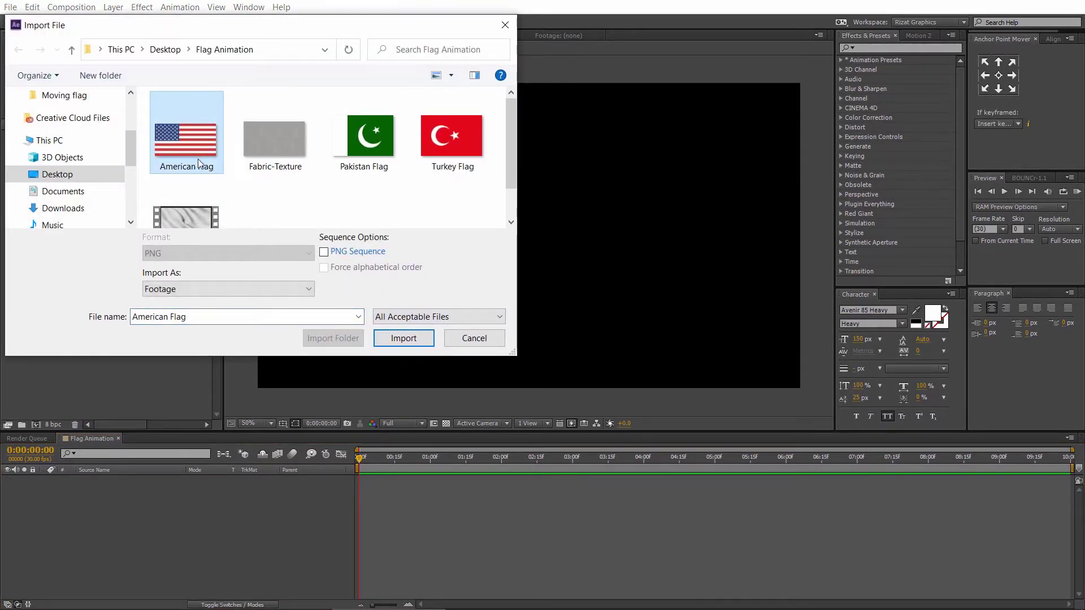
{"action": "left_click", "coordinate": [198, 212], "text": "shift"}
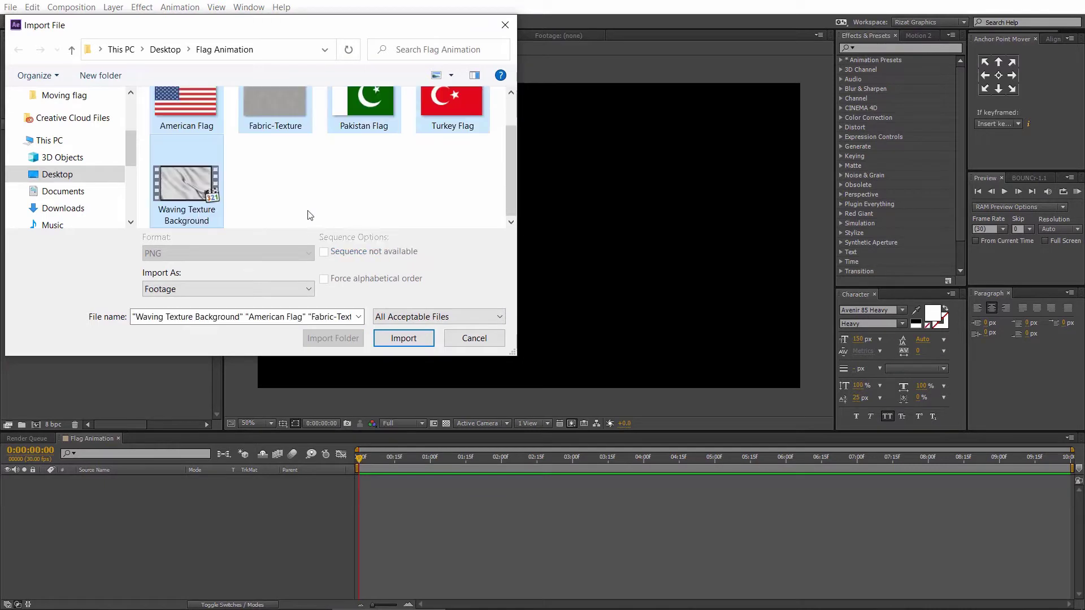
{"action": "left_click", "coordinate": [403, 340]}
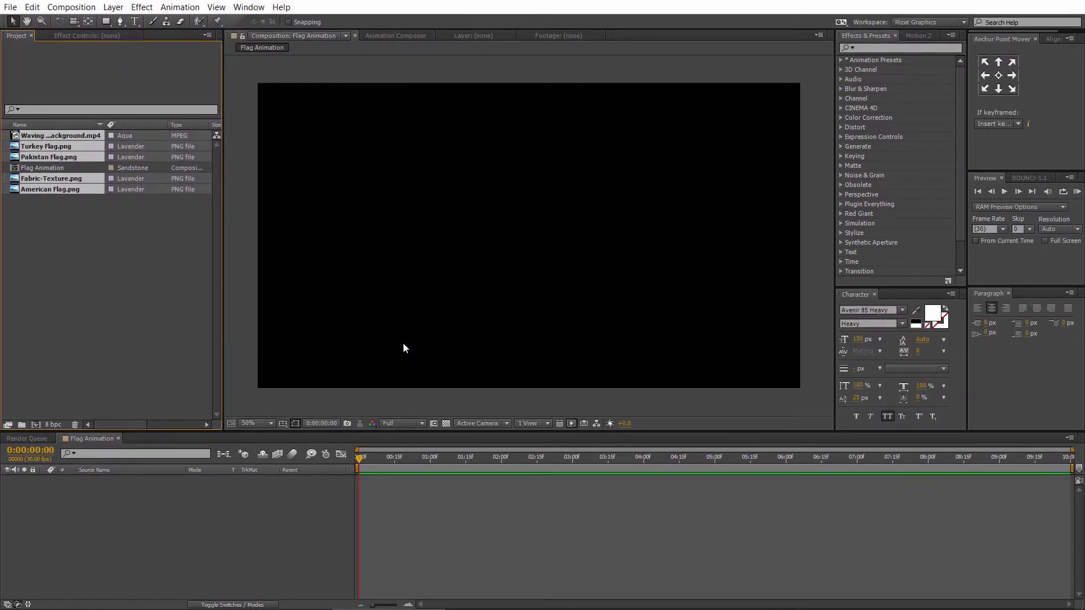
Add Pakistan Flag.png to Flag Animation and scale it up to fill the frame.
{"action": "left_click", "coordinate": [155, 257]}
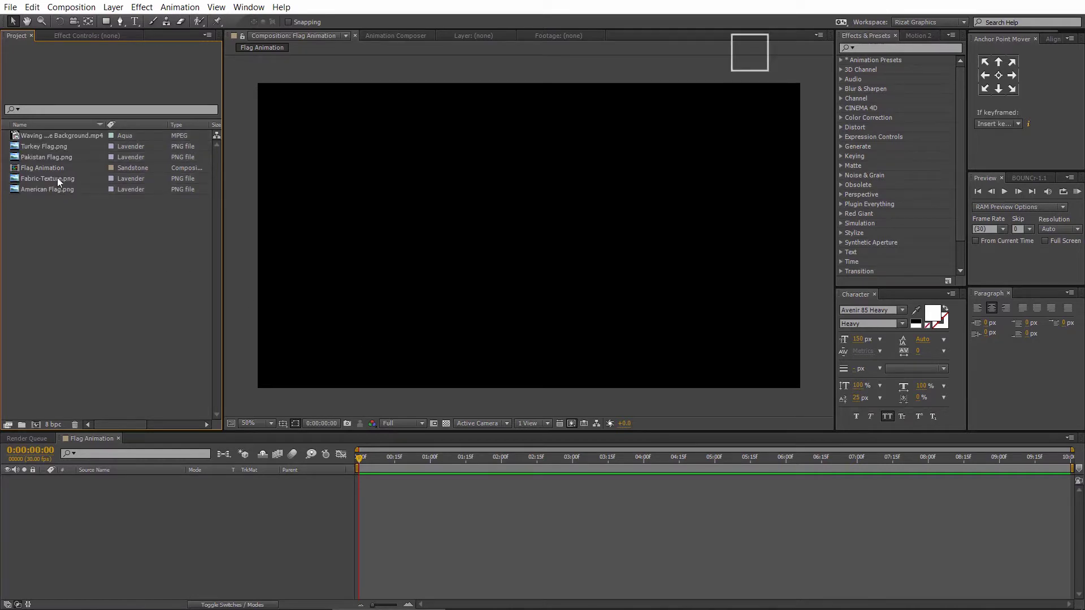
{"action": "left_click", "coordinate": [50, 157]}
{"action": "left_click_drag", "start_coordinate": [46, 338], "coordinate": [26, 486]}
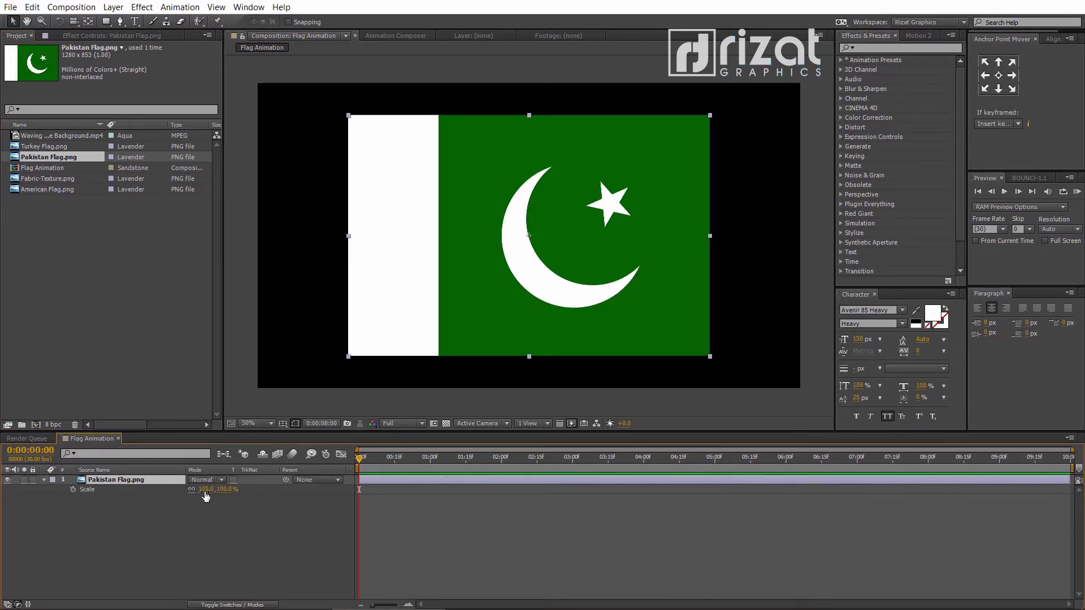
{"action": "left_click_drag", "start_coordinate": [204, 489], "coordinate": [230, 489]}
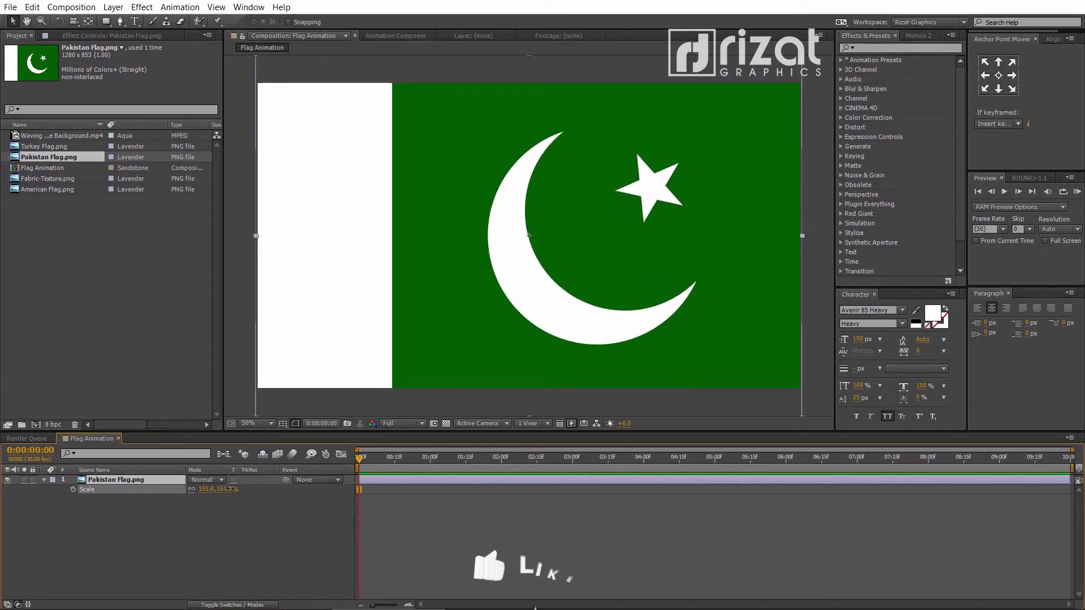
{"action": "left_click", "coordinate": [178, 511]}
Pre-compose the Pakistan flag layer into a new composition named Flags.
{"action": "left_click", "coordinate": [44, 481]}
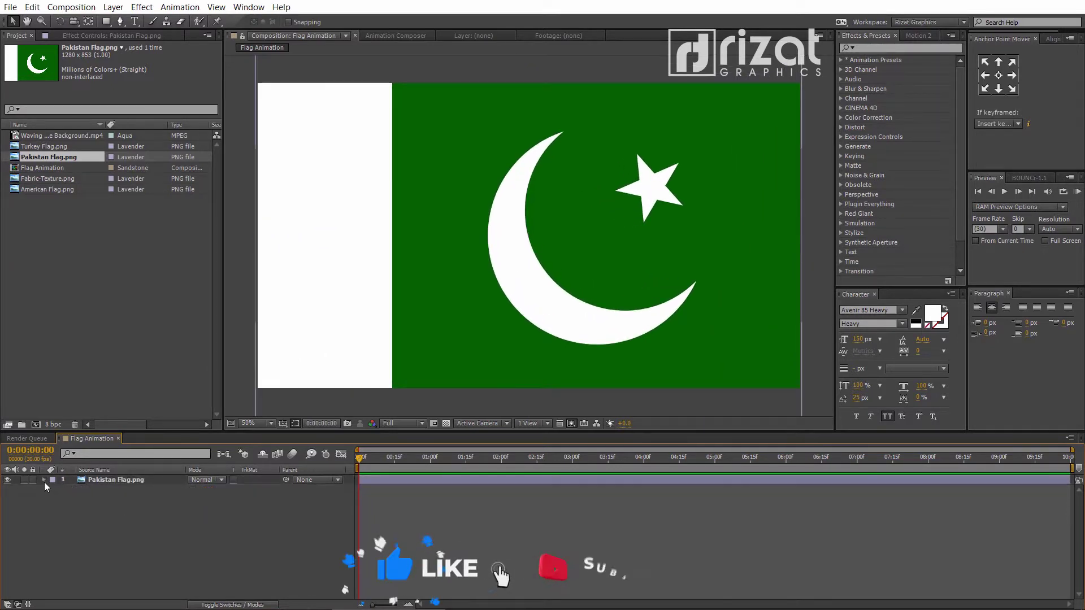
{"action": "right_click", "coordinate": [118, 480]}
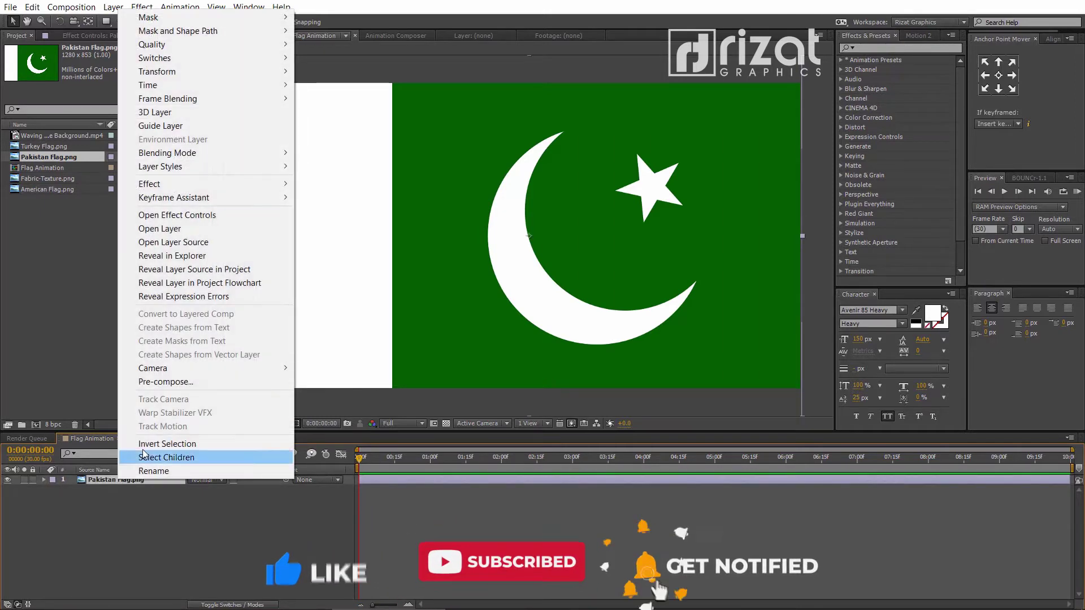
{"action": "left_click", "coordinate": [166, 383]}
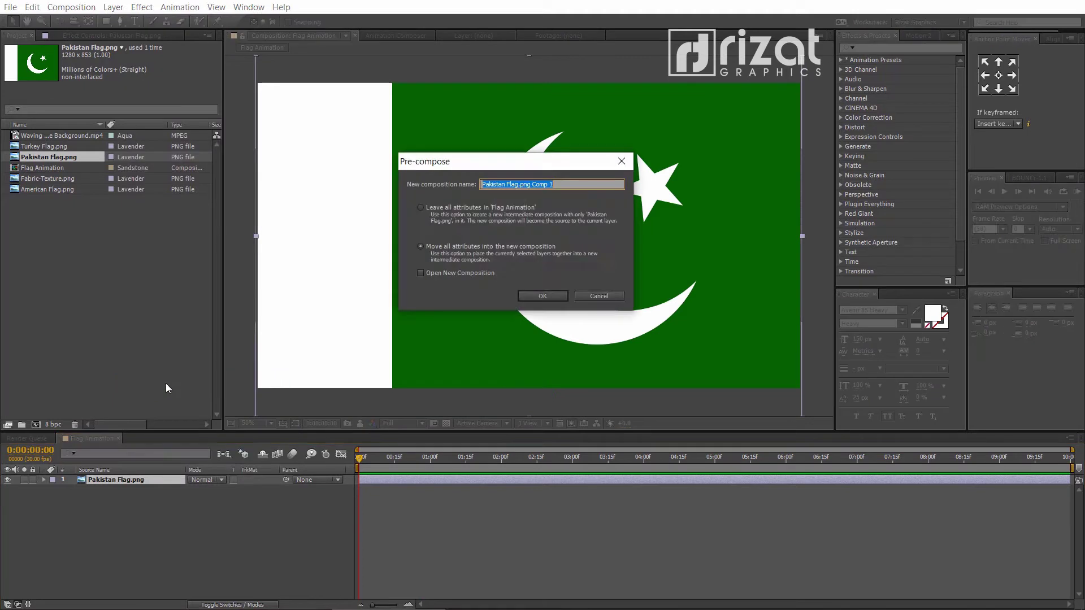
{"action": "type", "text": "Flags"}
{"action": "left_click", "coordinate": [527, 298]}
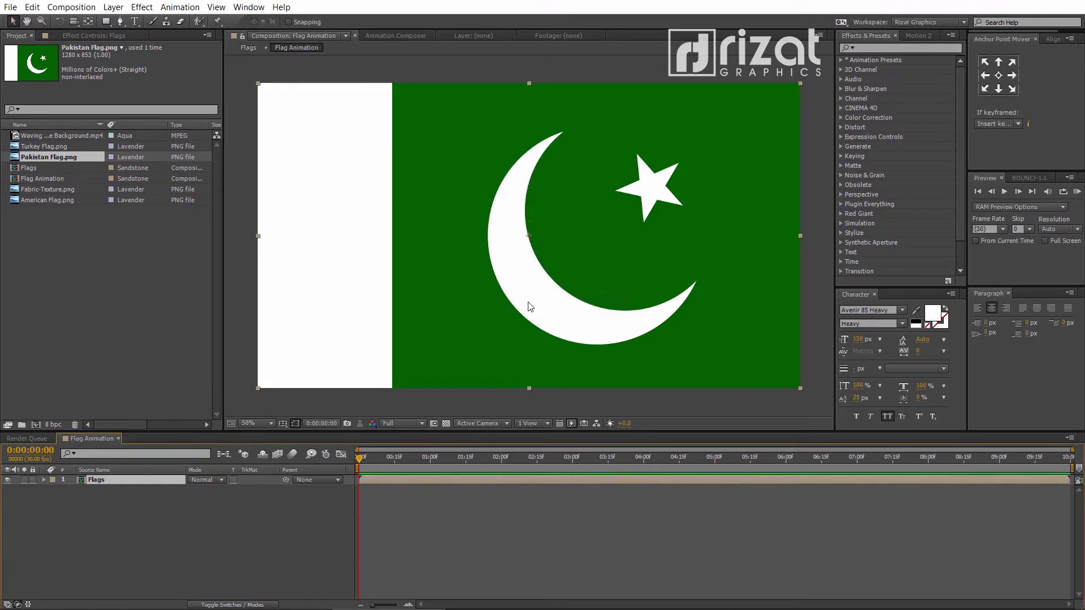
Place Waving Texture Background.mp4 above Flags and fit it to the comp.
{"action": "left_click", "coordinate": [308, 517]}
{"action": "left_click_drag", "start_coordinate": [61, 135], "coordinate": [86, 426]}
{"action": "left_click_drag", "start_coordinate": [83, 467], "coordinate": [80, 478]}
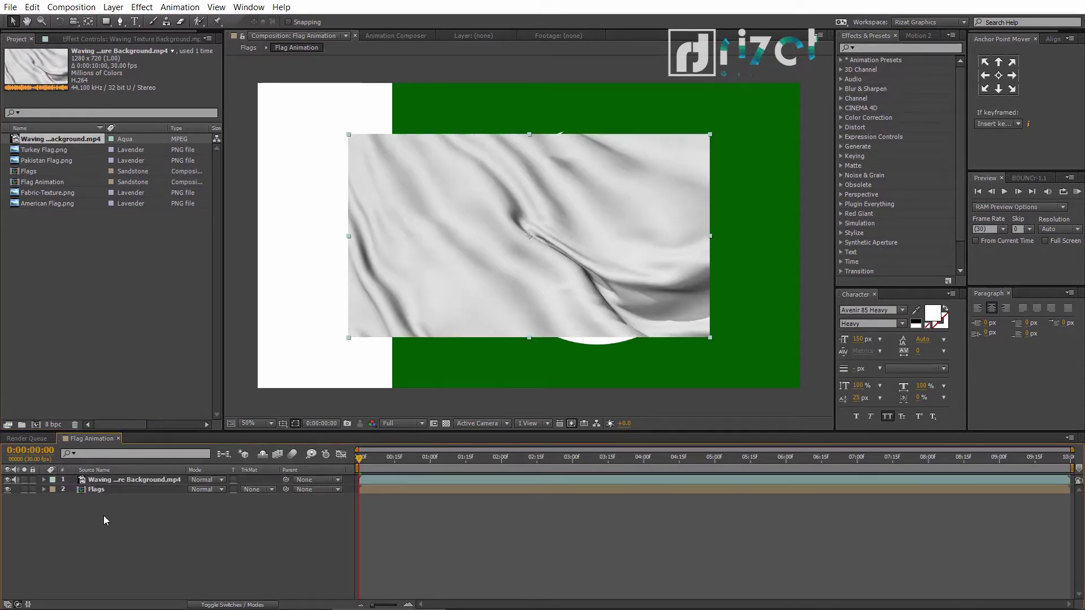
{"action": "right_click", "coordinate": [110, 479]}
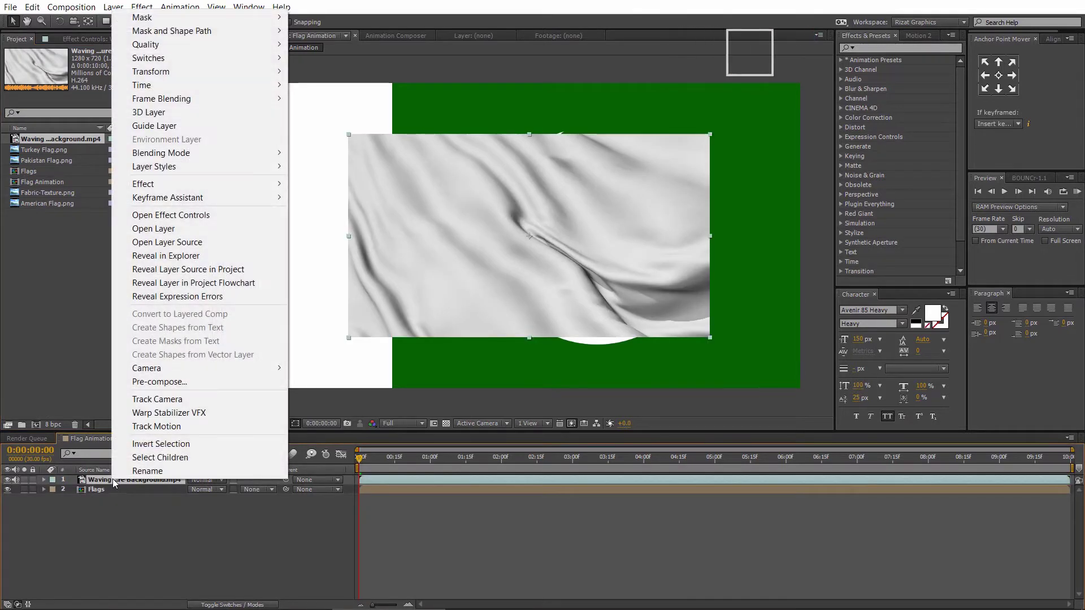
{"action": "mouse_move", "coordinate": [229, 72]}
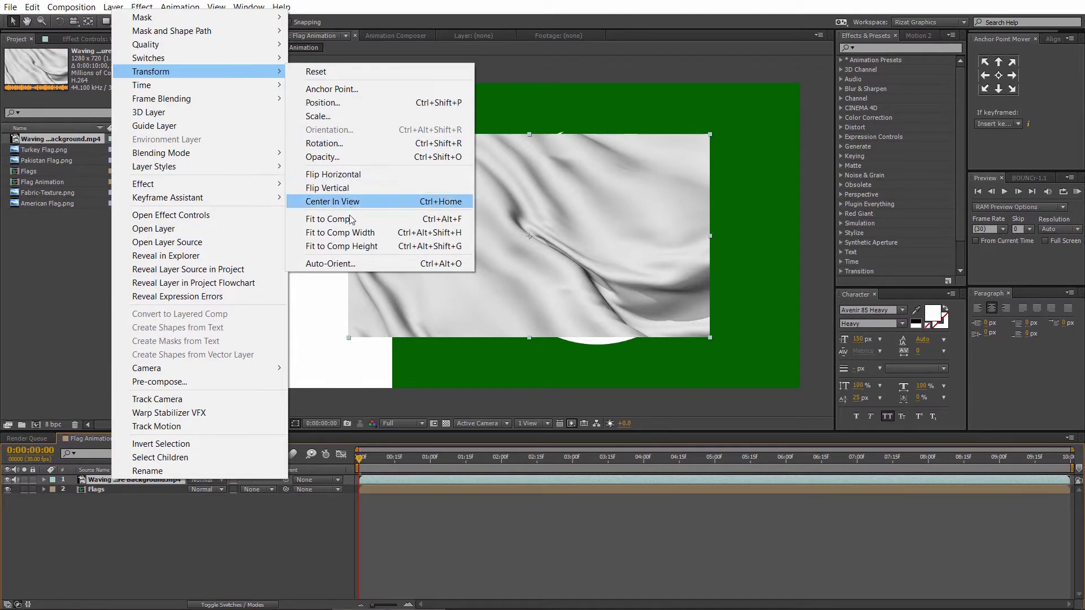
{"action": "left_click", "coordinate": [327, 219]}
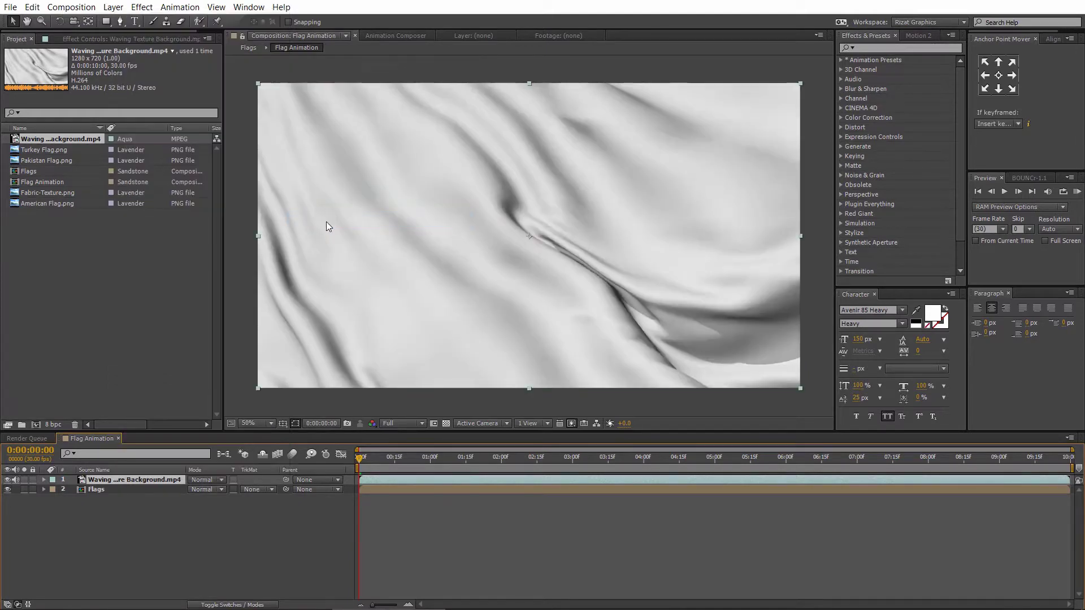
Pre-compose the fabric video layer into a composition named Waving Texture.
{"action": "right_click", "coordinate": [111, 479]}
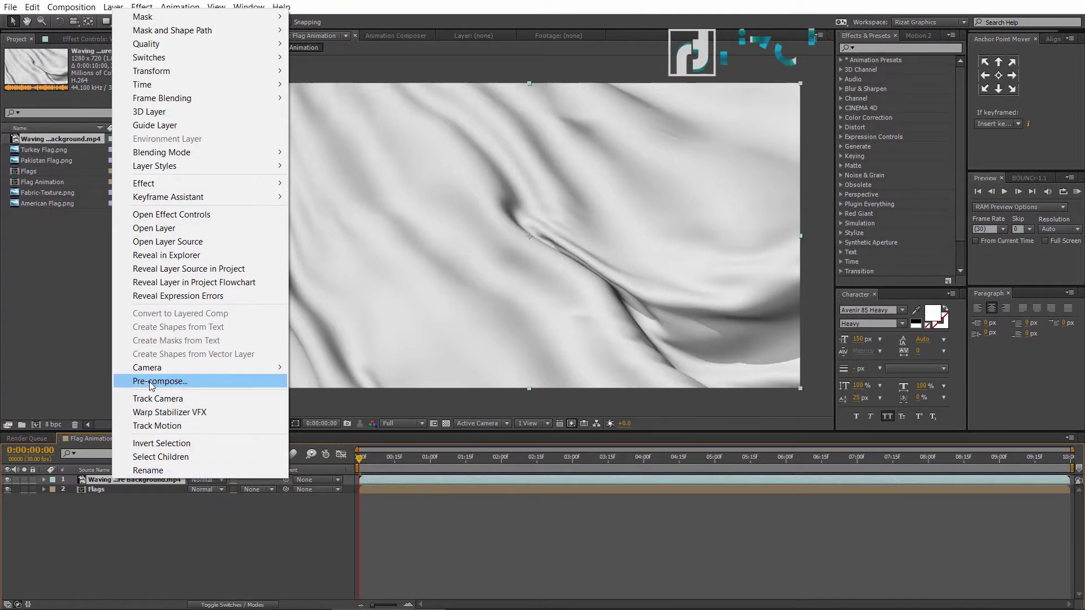
{"action": "left_click", "coordinate": [150, 382]}
{"action": "type", "text": "Waving Texture"}
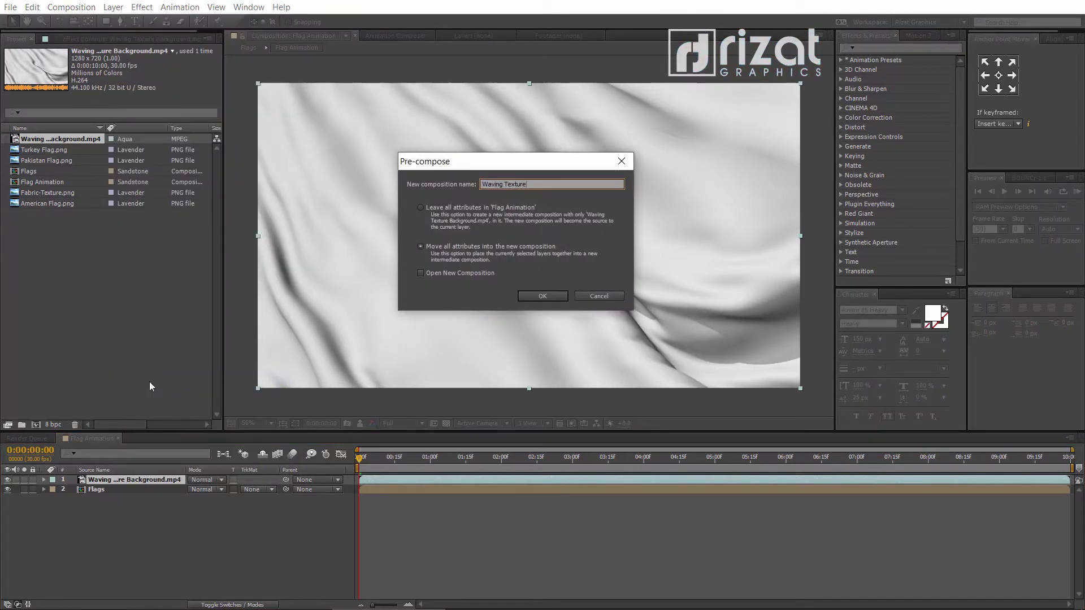
{"action": "left_click", "coordinate": [535, 299]}
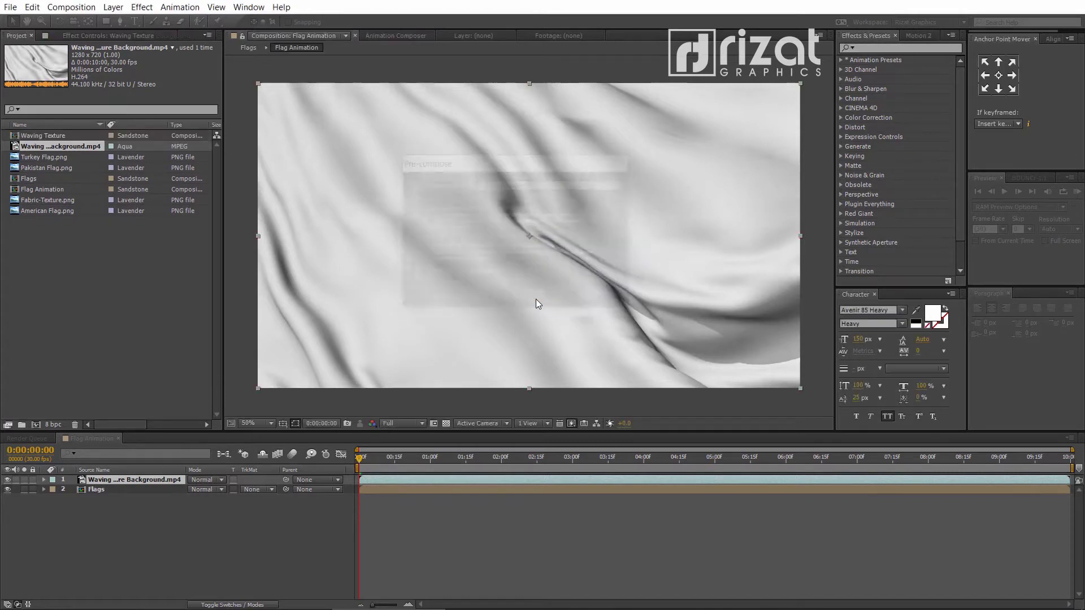
Hide Waving Texture and apply the Displacement Map effect to the Flags layer.
{"action": "left_click", "coordinate": [228, 506]}
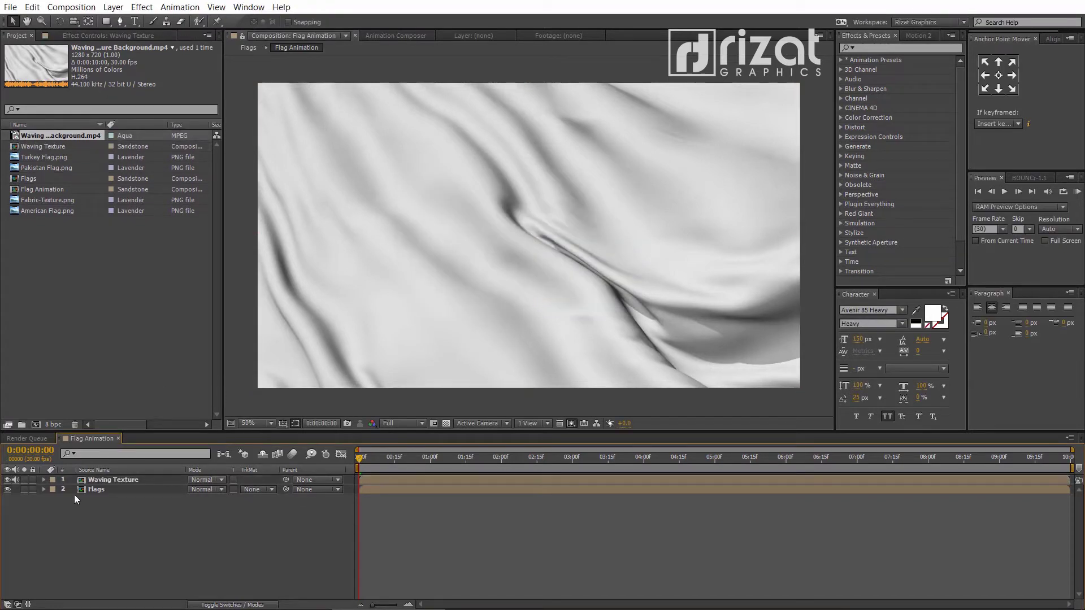
{"action": "left_click", "coordinate": [8, 480]}
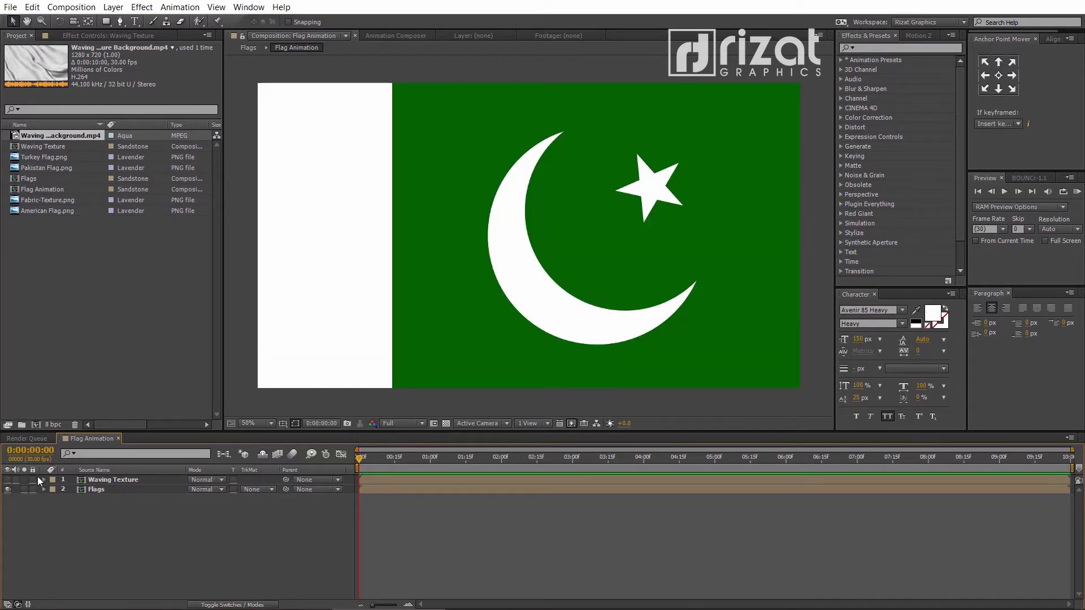
{"action": "left_click", "coordinate": [96, 490]}
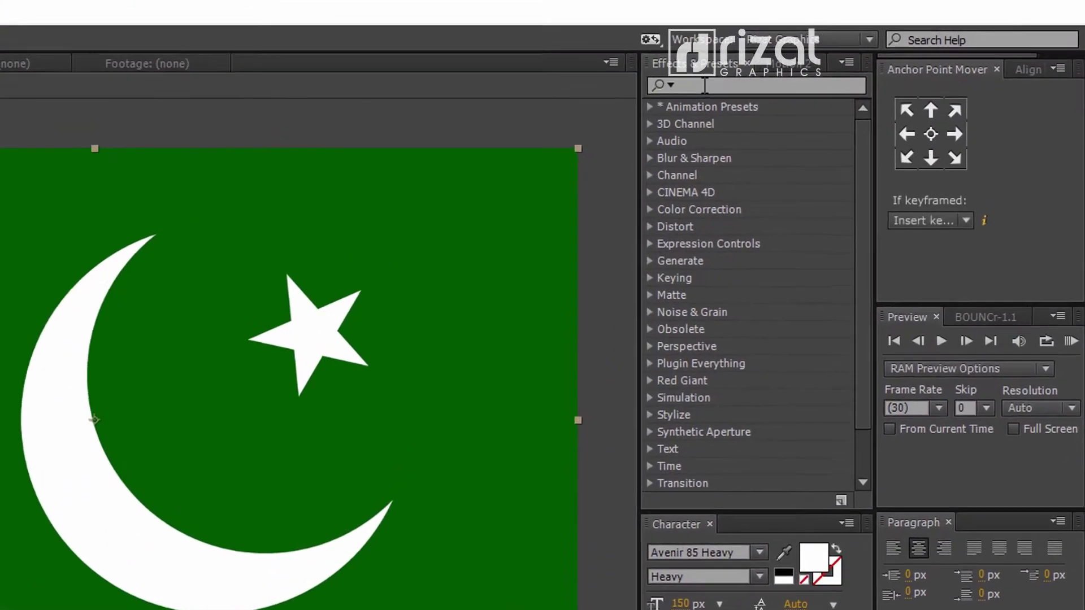
{"action": "left_click", "coordinate": [844, 54]}
{"action": "type", "text": "displ"}
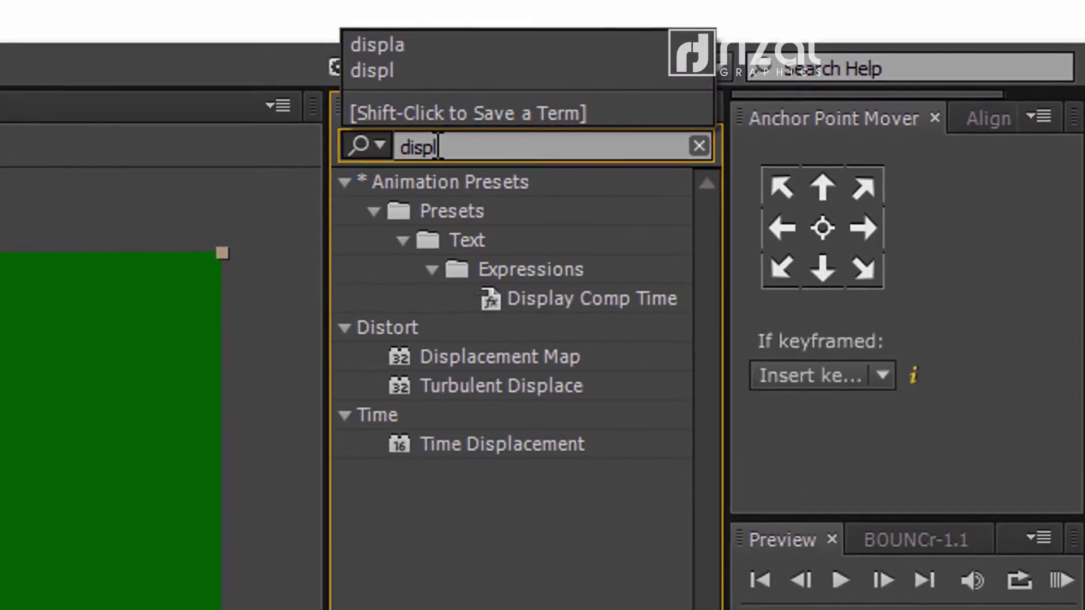
{"action": "left_click_drag", "start_coordinate": [509, 338], "coordinate": [800, 249]}
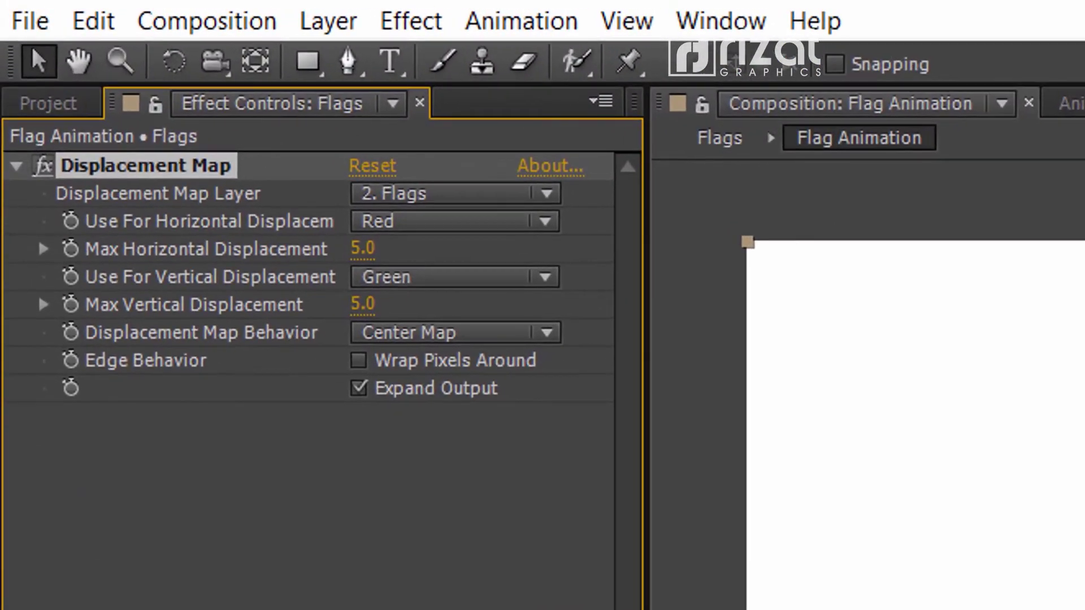
Set Waving Texture as the displacement map layer, with Luminance for horizontal and vertical.
{"action": "left_click", "coordinate": [508, 195]}
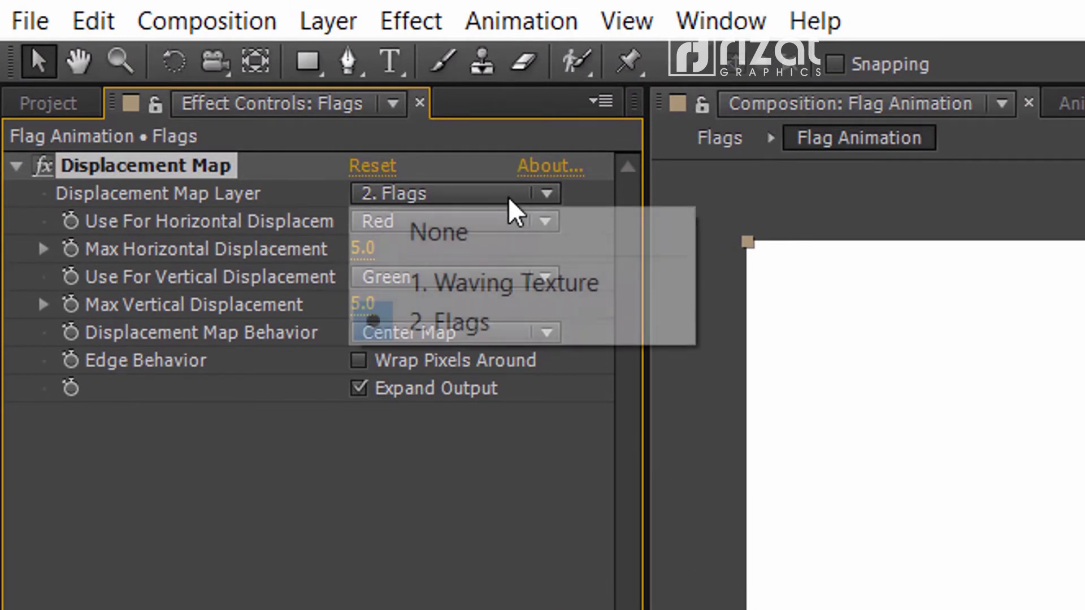
{"action": "left_click", "coordinate": [512, 283]}
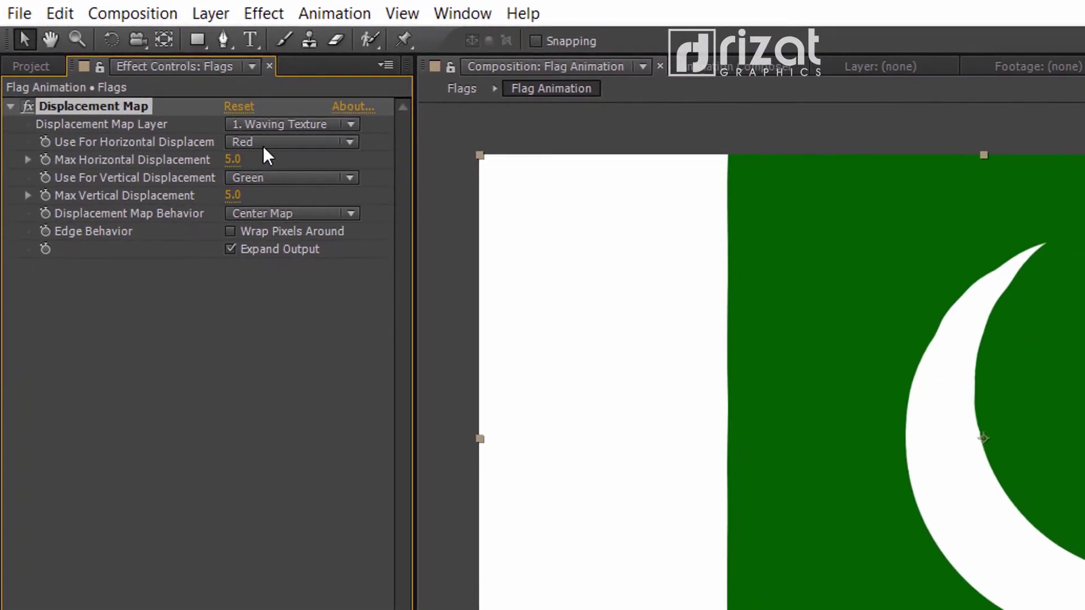
{"action": "left_click", "coordinate": [396, 211]}
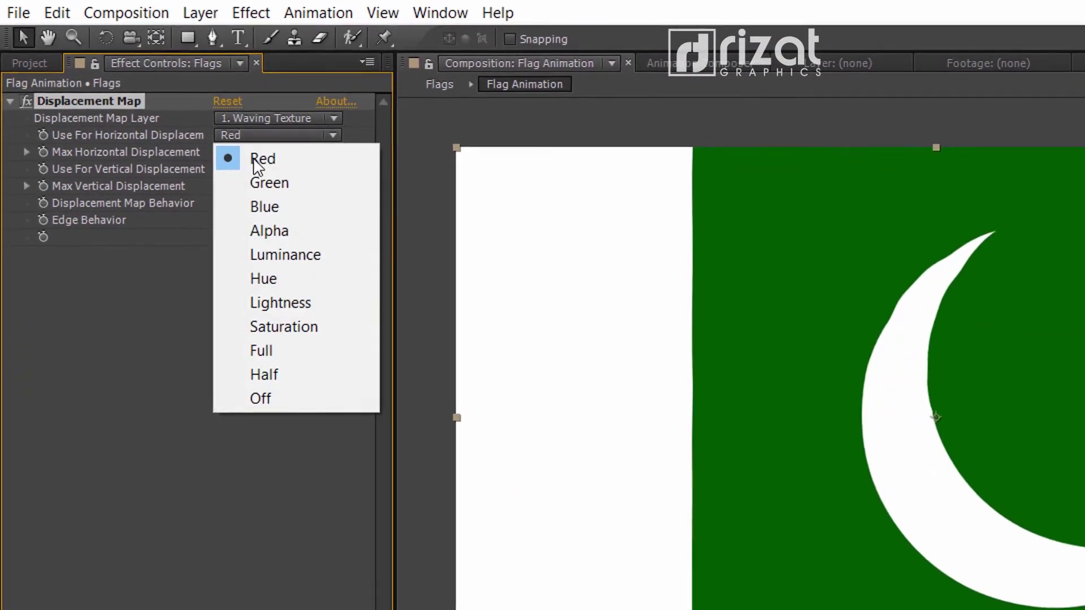
{"action": "left_click", "coordinate": [273, 256]}
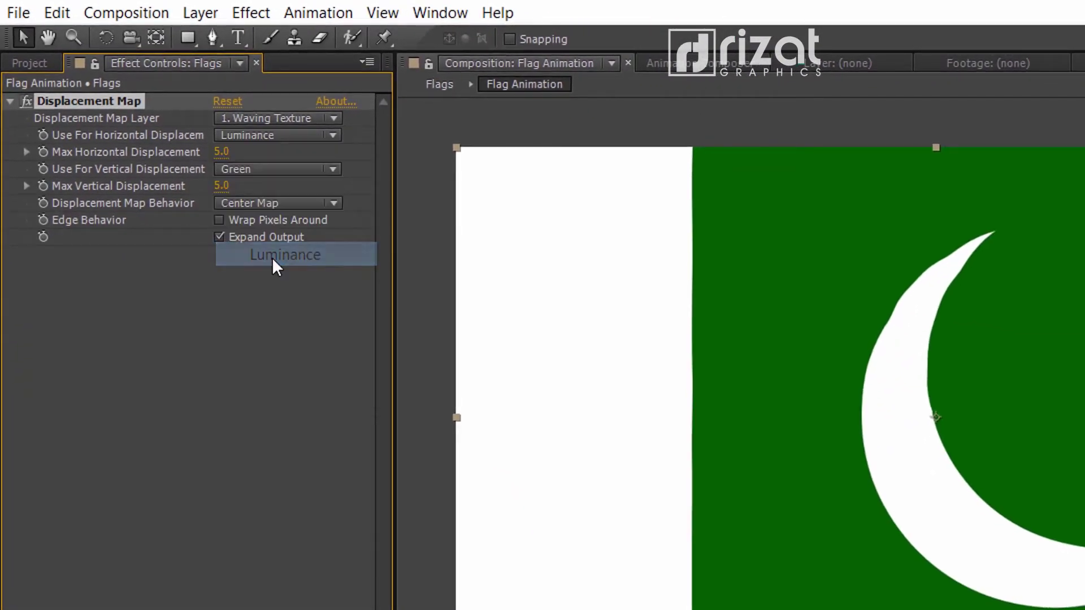
{"action": "left_click", "coordinate": [256, 170]}
{"action": "left_click", "coordinate": [269, 286]}
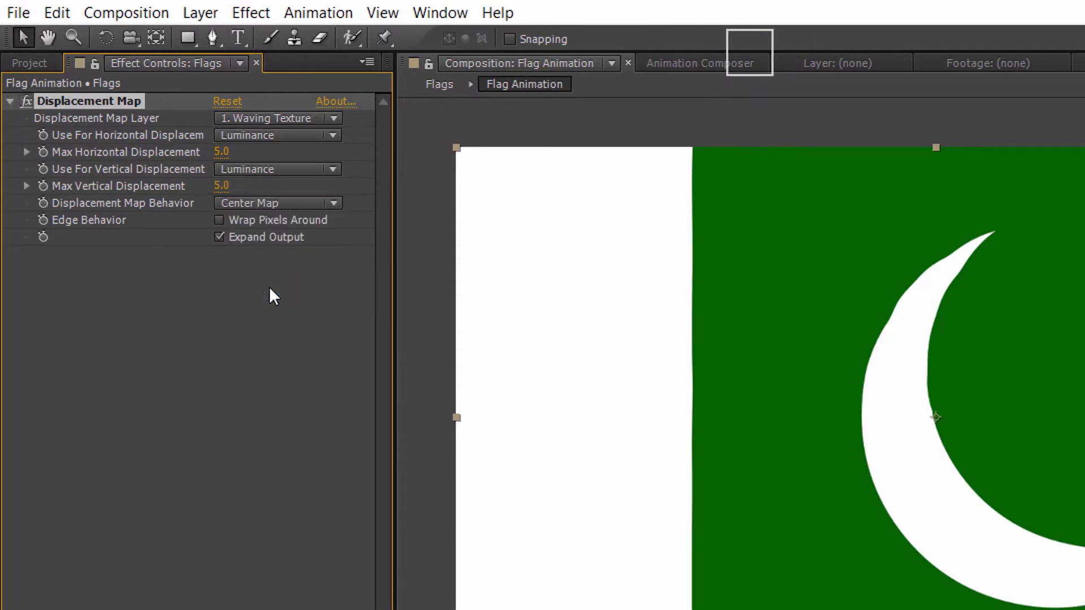
Set both maximum horizontal and vertical displacement to 15.
{"action": "left_click", "coordinate": [220, 151]}
{"action": "type", "text": "15"}
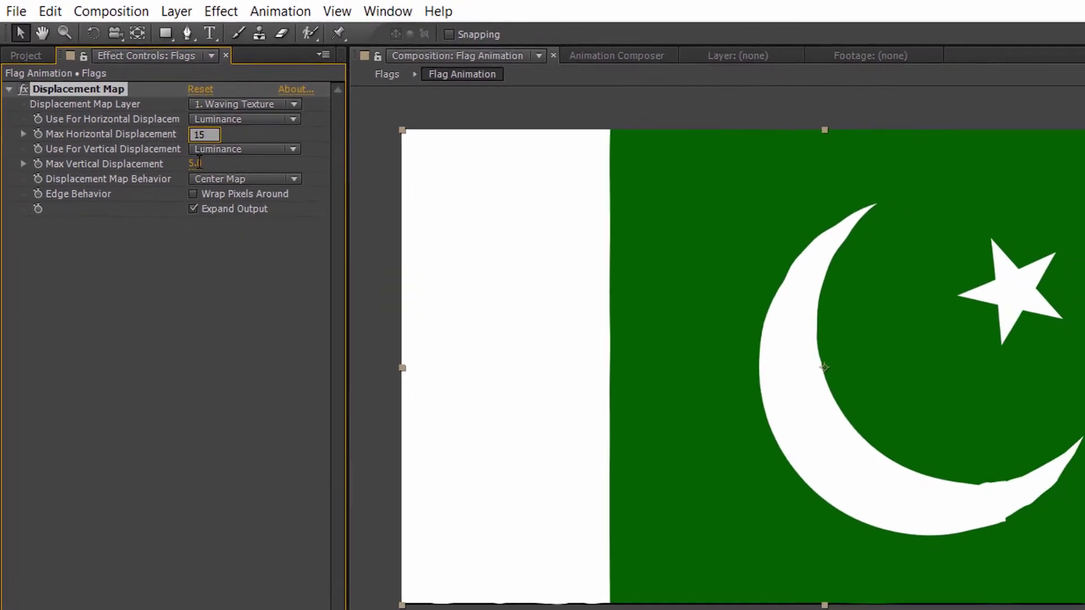
{"action": "left_click", "coordinate": [199, 163]}
{"action": "type", "text": "15"}
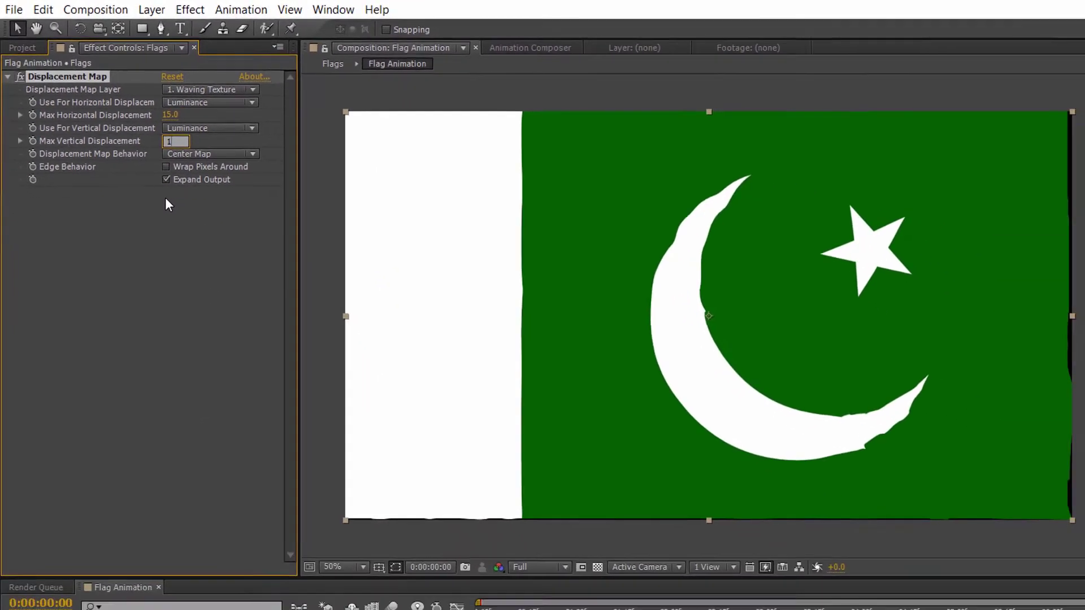
{"action": "key", "text": "Return"}
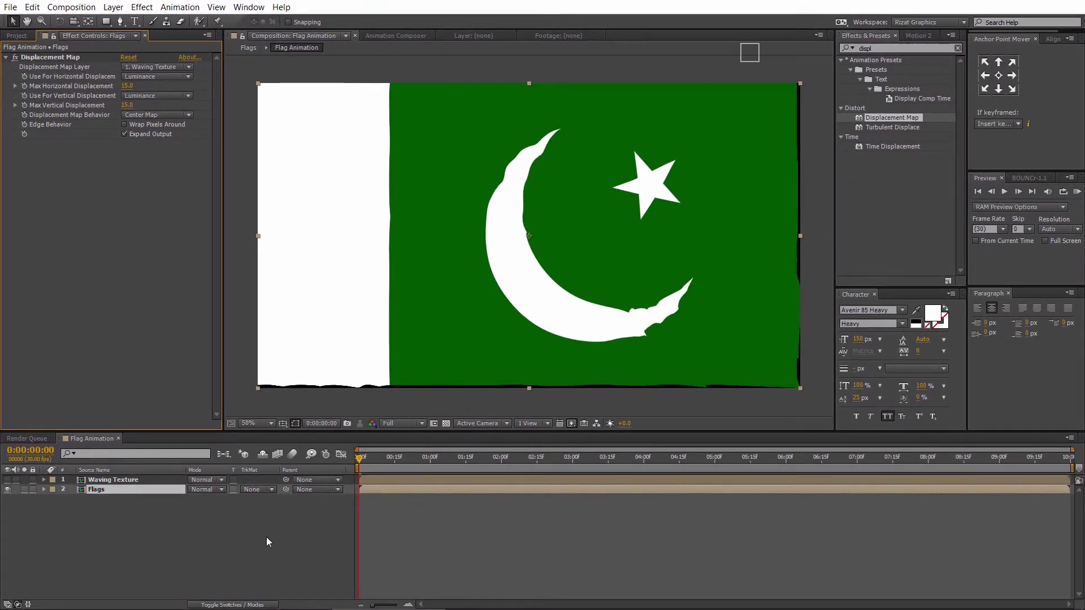
{"action": "left_click", "coordinate": [266, 538]}
{"action": "left_click", "coordinate": [1077, 192]}
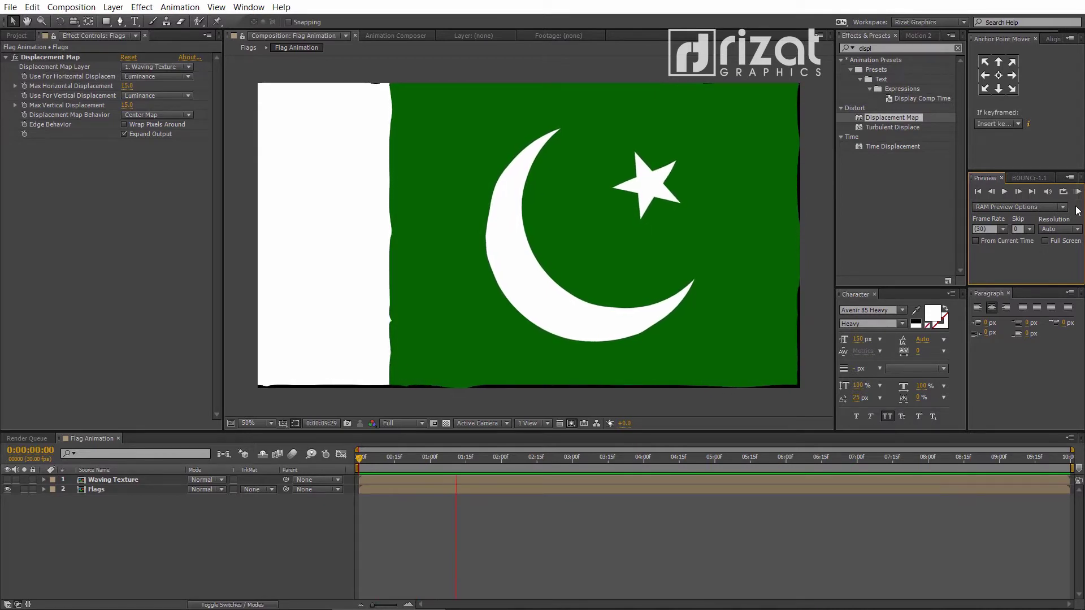
{"action": "key", "text": "space"}
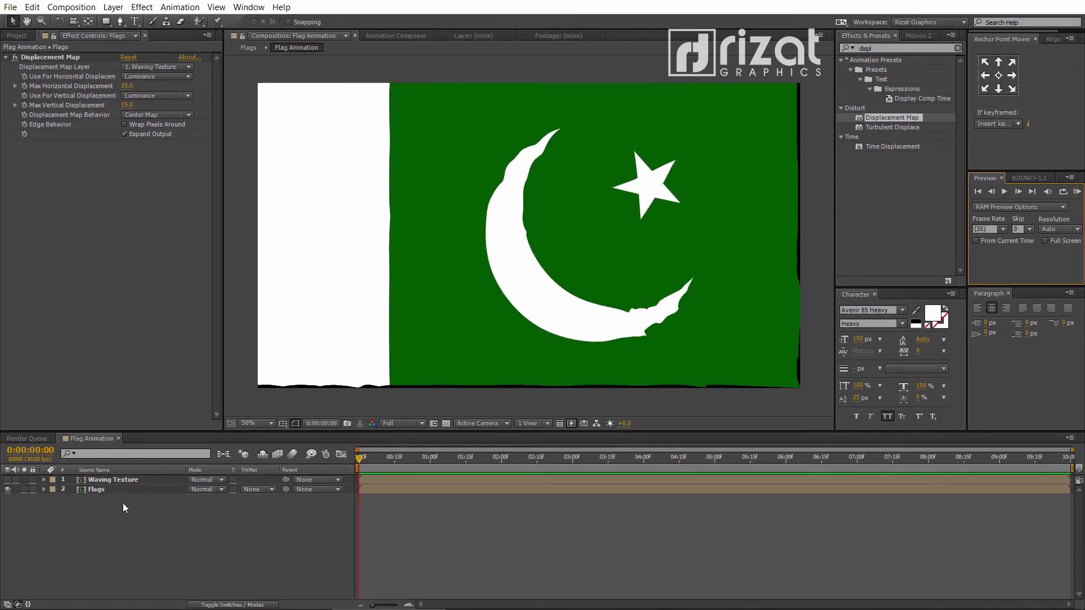
{"action": "left_click", "coordinate": [107, 481]}
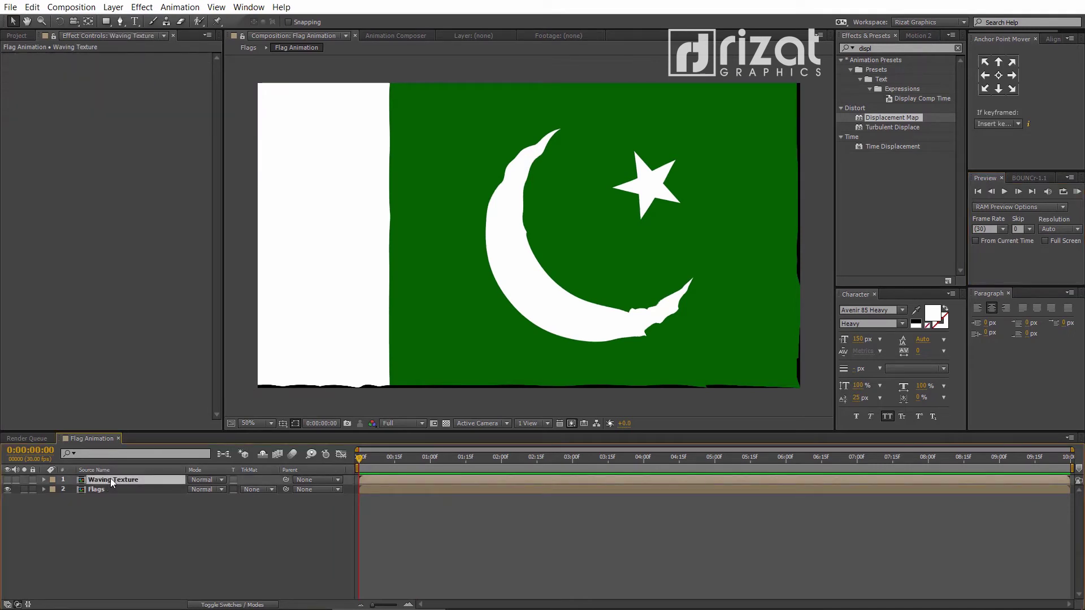
Duplicate Waving Texture, make the copy visible and set its blend mode to Multiply.
{"action": "key", "text": "ctrl+d"}
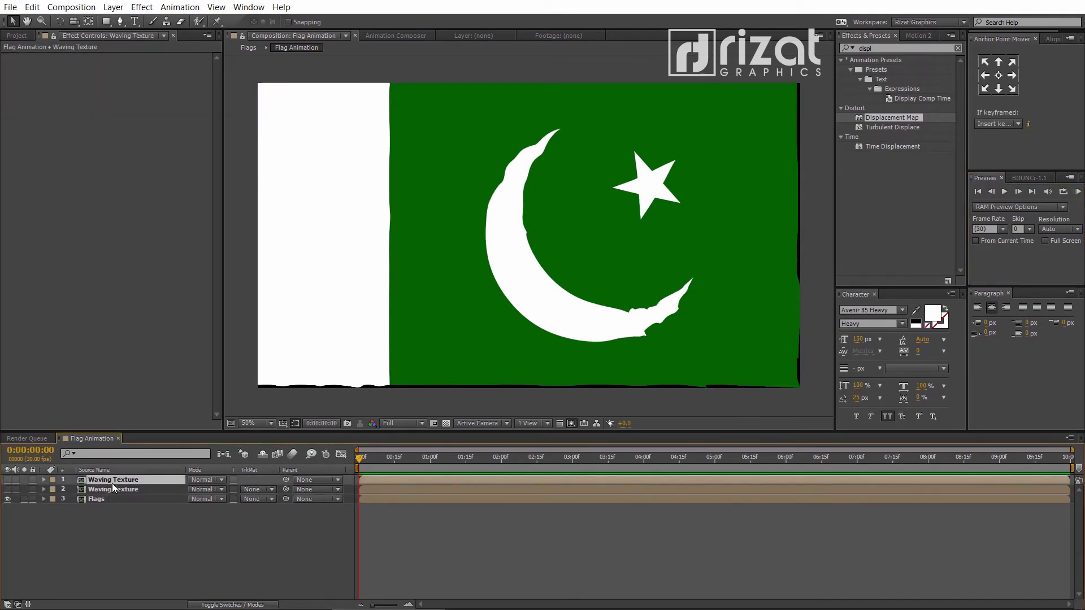
{"action": "left_click", "coordinate": [7, 480]}
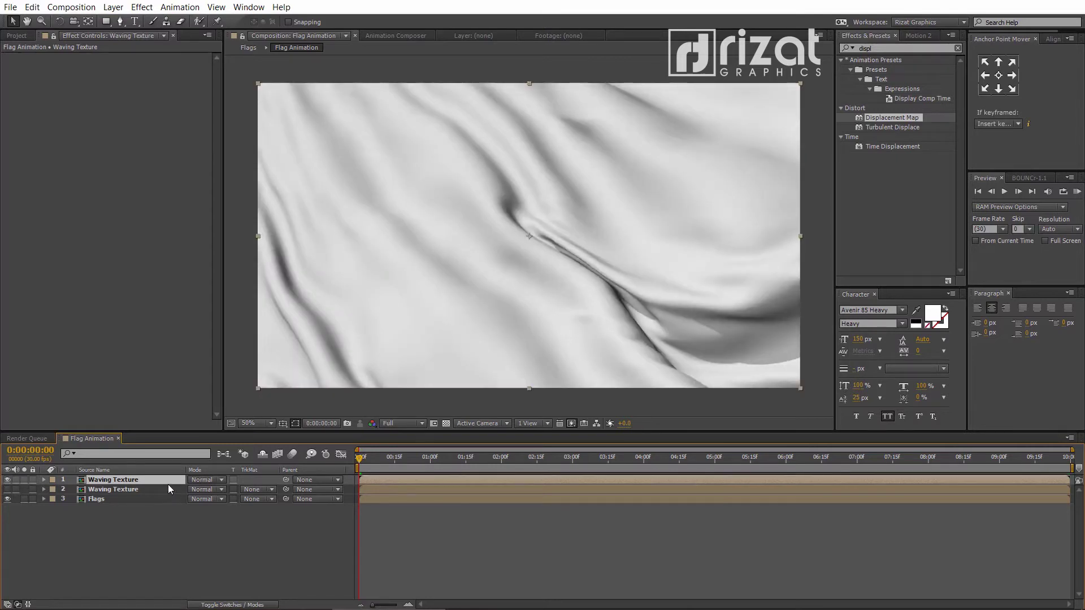
{"action": "left_click", "coordinate": [203, 480]}
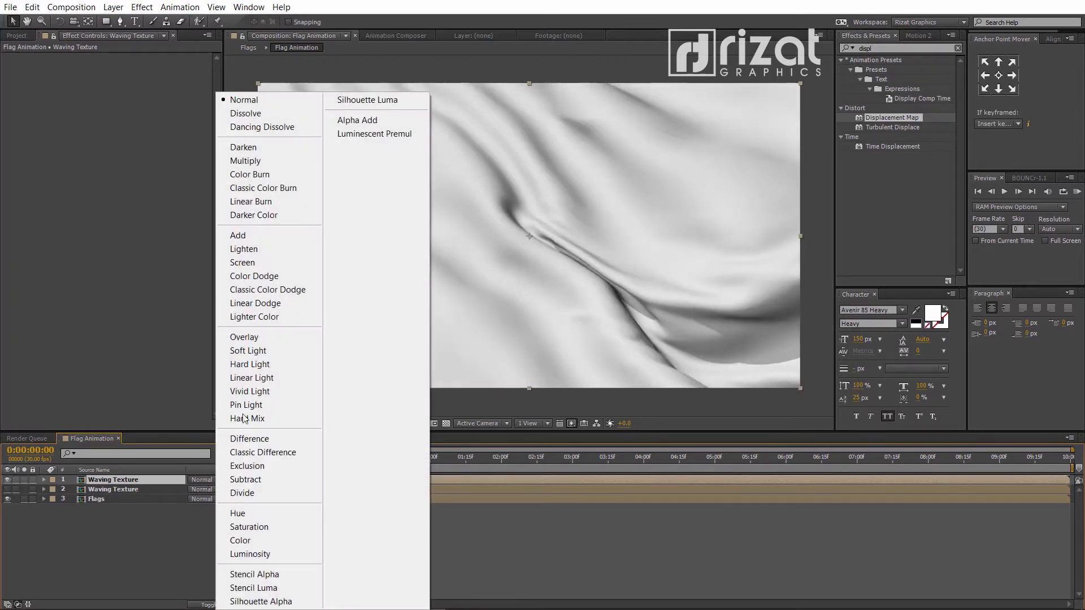
{"action": "left_click", "coordinate": [284, 161]}
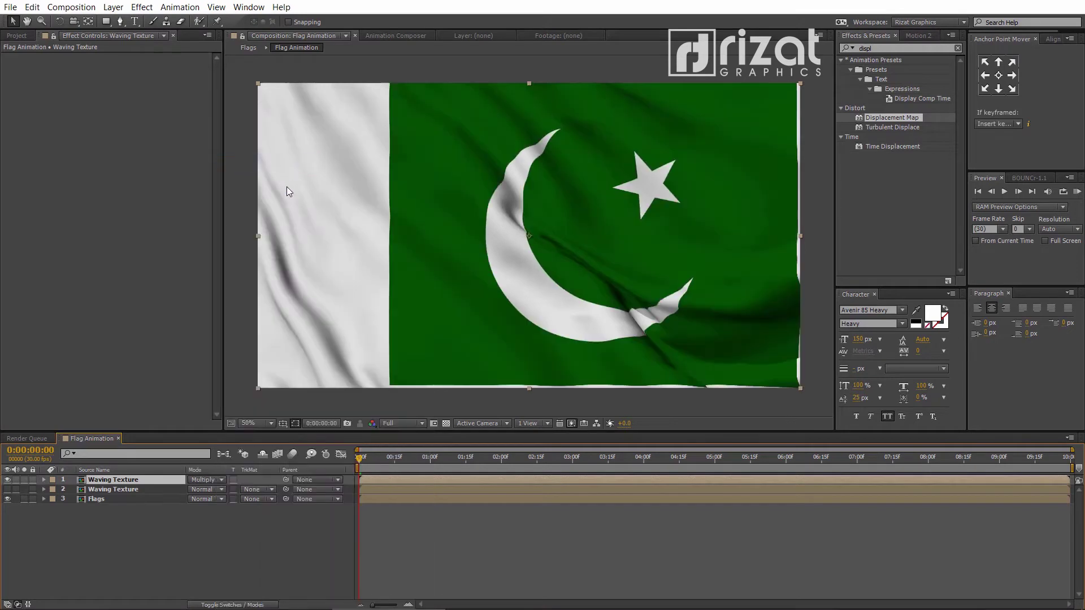
{"action": "left_click", "coordinate": [156, 523]}
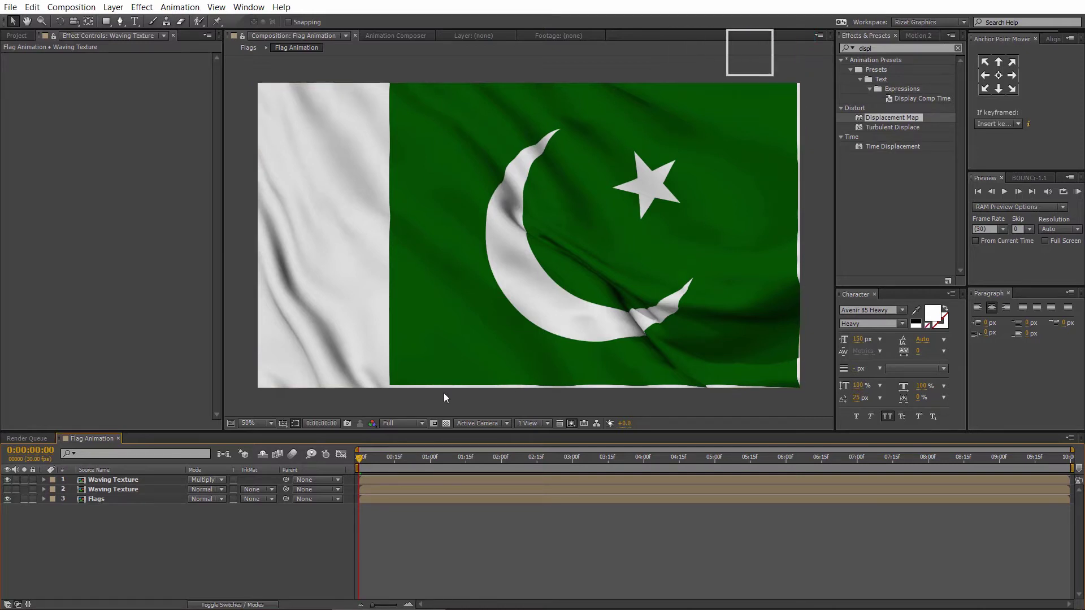
Scale the Flags layer to 103%.
{"action": "left_click", "coordinate": [105, 501]}
{"action": "key", "text": "s"}
{"action": "type", "text": "103"}
{"action": "key", "text": "Return"}
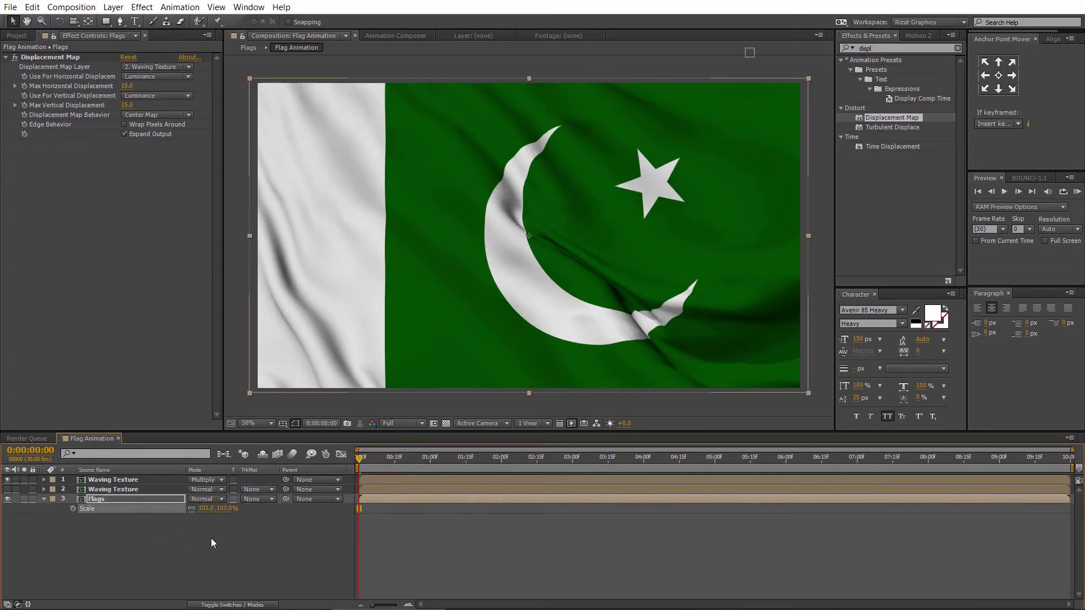
{"action": "left_click", "coordinate": [211, 538]}
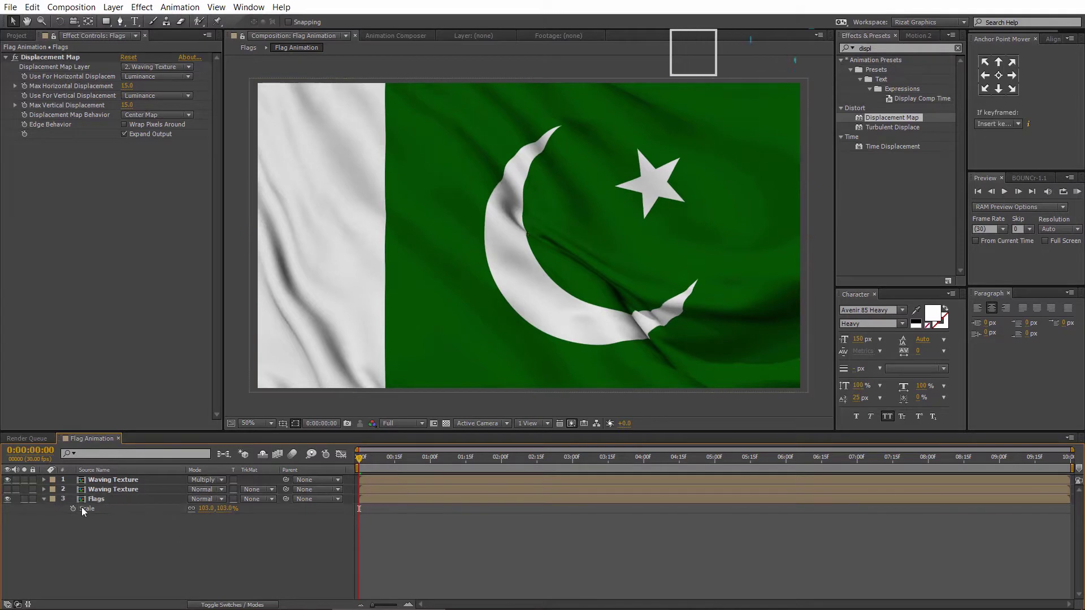
{"action": "left_click", "coordinate": [45, 499]}
{"action": "left_click", "coordinate": [97, 480]}
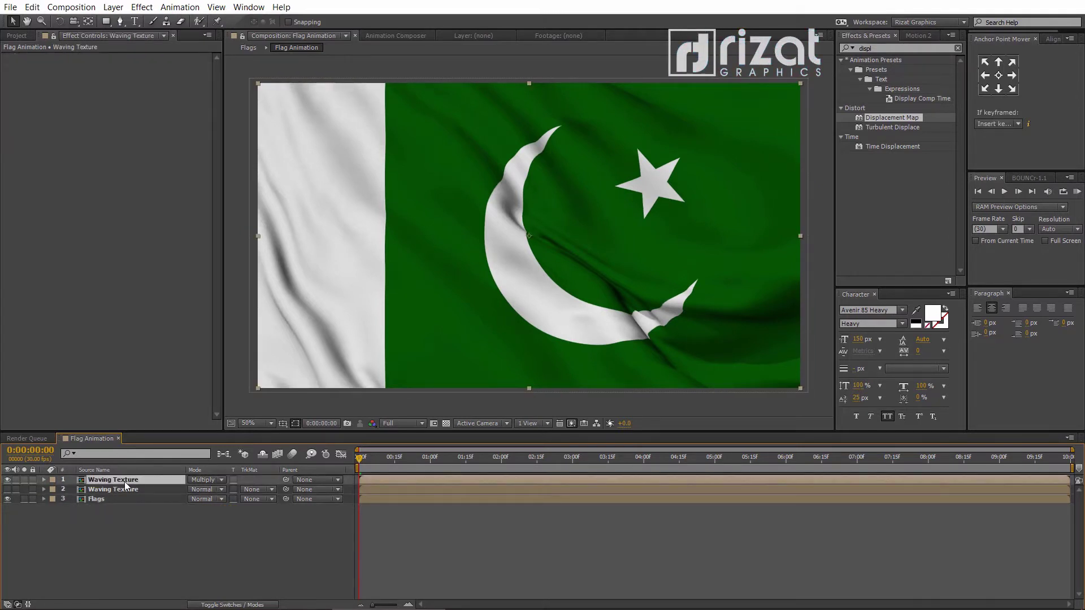
Open the Waving Texture precomp and add a new adjustment layer.
{"action": "double_click", "coordinate": [125, 481]}
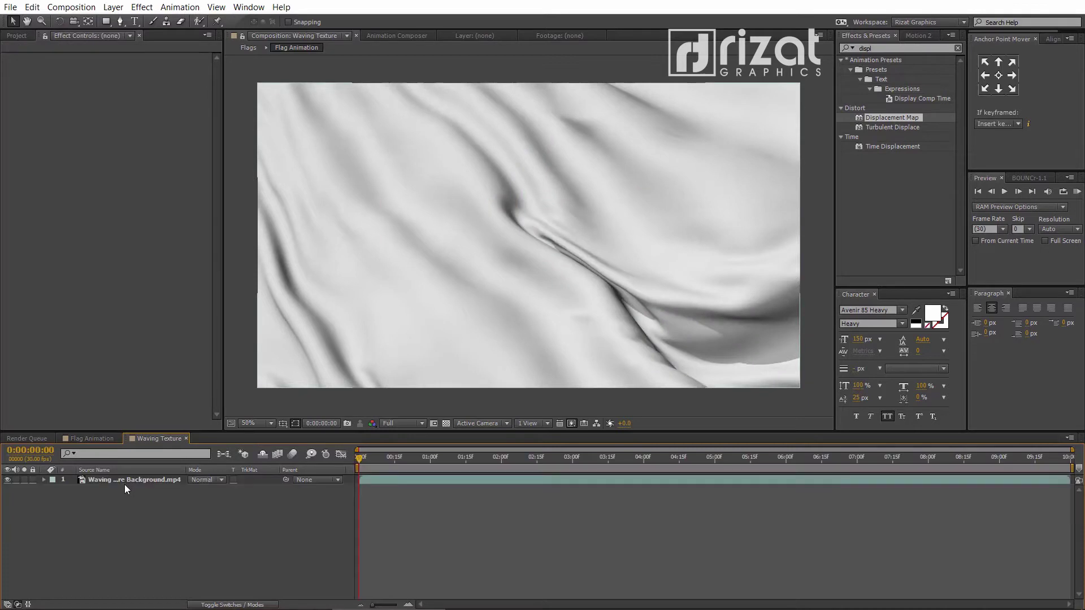
{"action": "right_click", "coordinate": [147, 513]}
{"action": "mouse_move", "coordinate": [178, 381]}
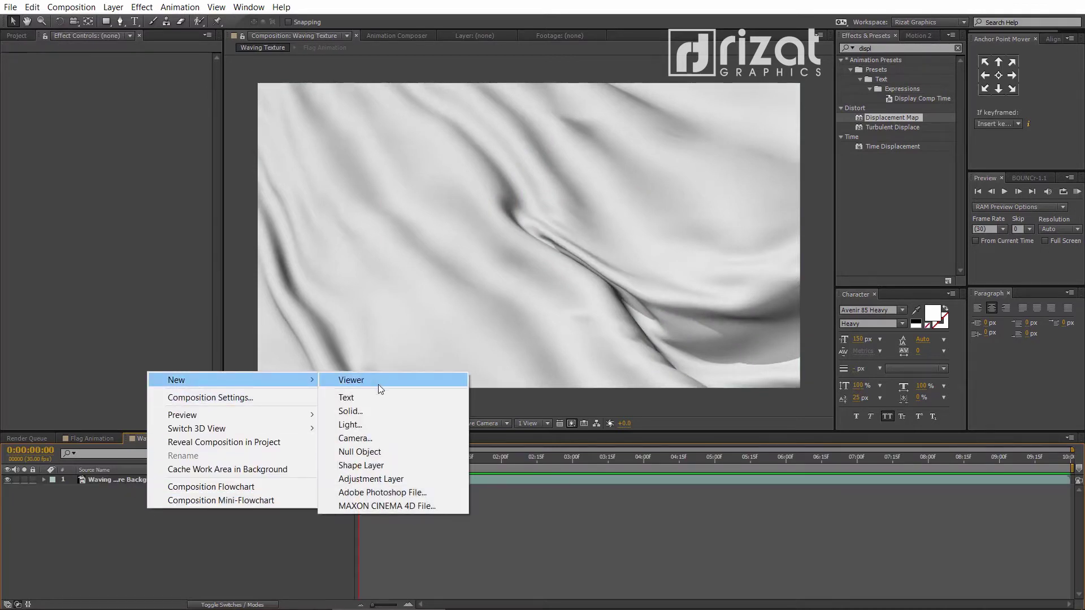
{"action": "left_click", "coordinate": [383, 478]}
Apply Levels to the adjustment layer with Input White 239 and Gamma 0.39.
{"action": "left_click", "coordinate": [877, 49]}
{"action": "type", "text": "leve"}
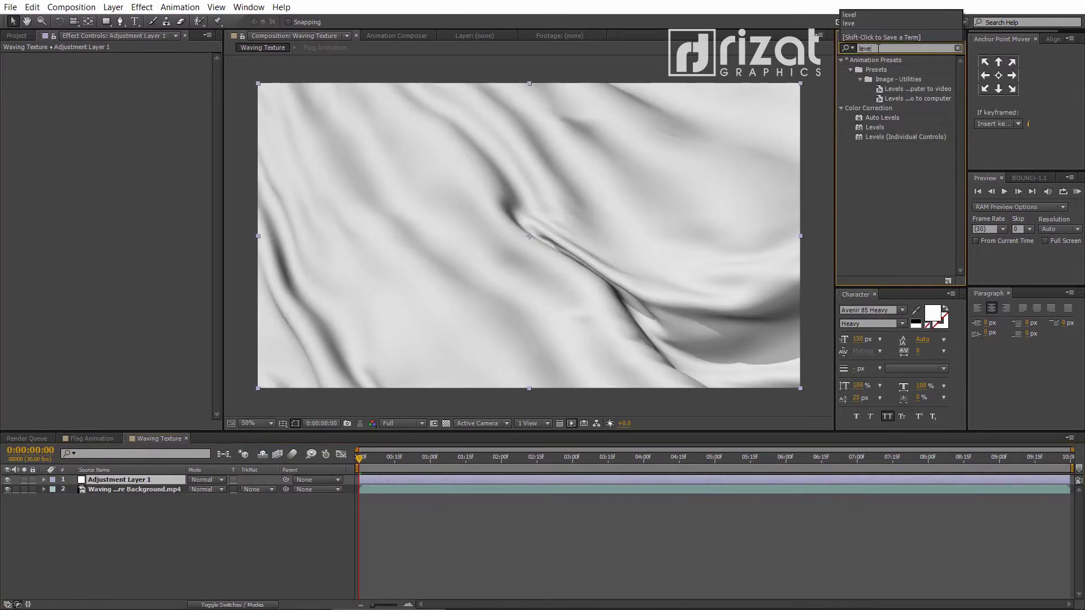
{"action": "left_click_drag", "start_coordinate": [876, 127], "coordinate": [629, 217]}
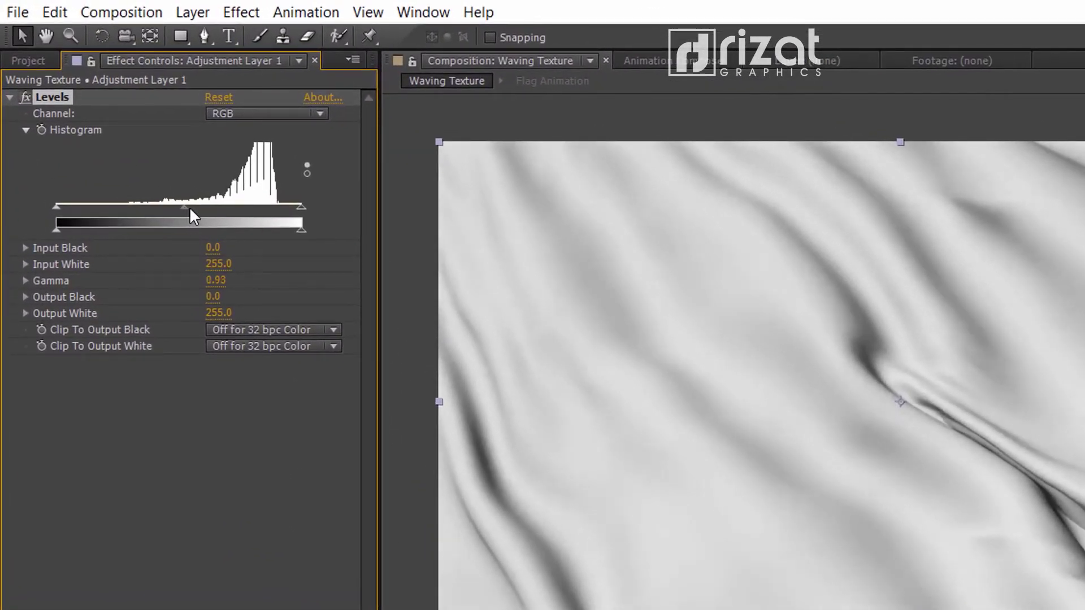
{"action": "left_click_drag", "start_coordinate": [192, 215], "coordinate": [229, 222]}
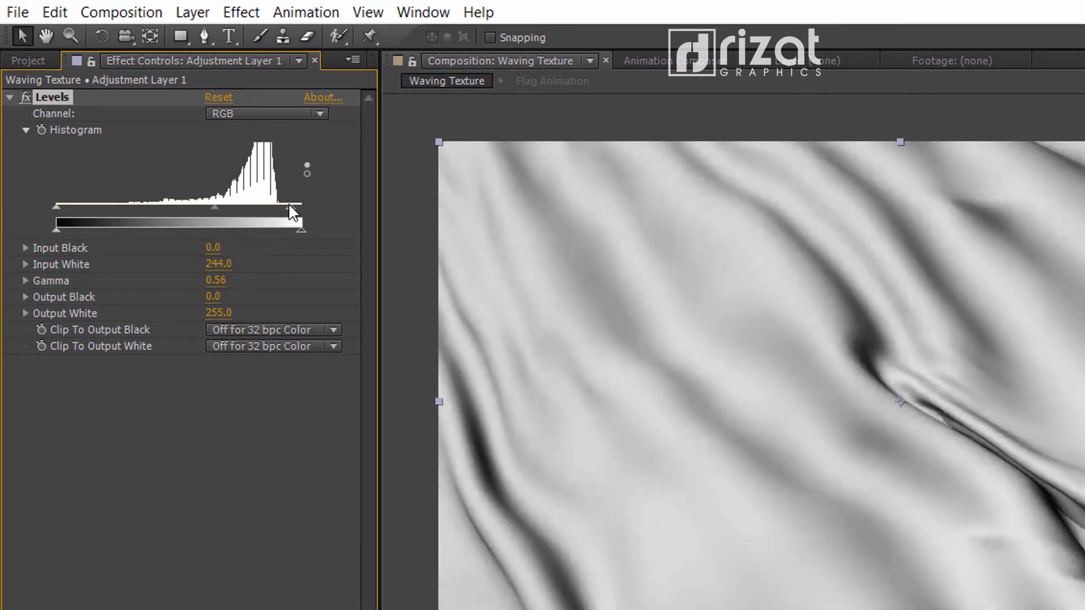
{"action": "left_click_drag", "start_coordinate": [287, 205], "coordinate": [286, 205]}
{"action": "left_click_drag", "start_coordinate": [212, 207], "coordinate": [231, 217]}
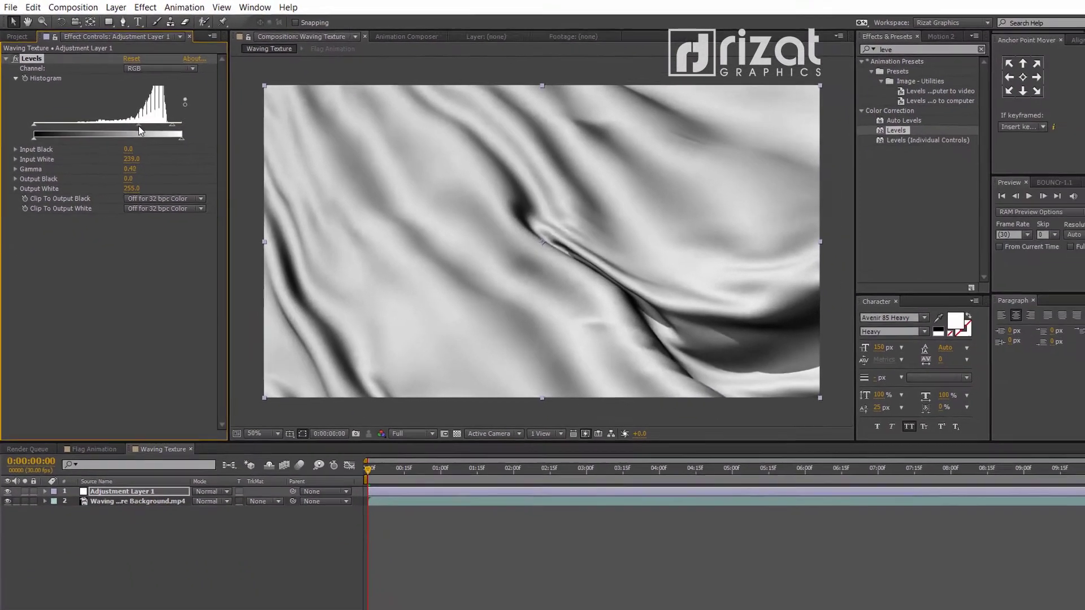
{"action": "left_click_drag", "start_coordinate": [138, 125], "coordinate": [141, 127]}
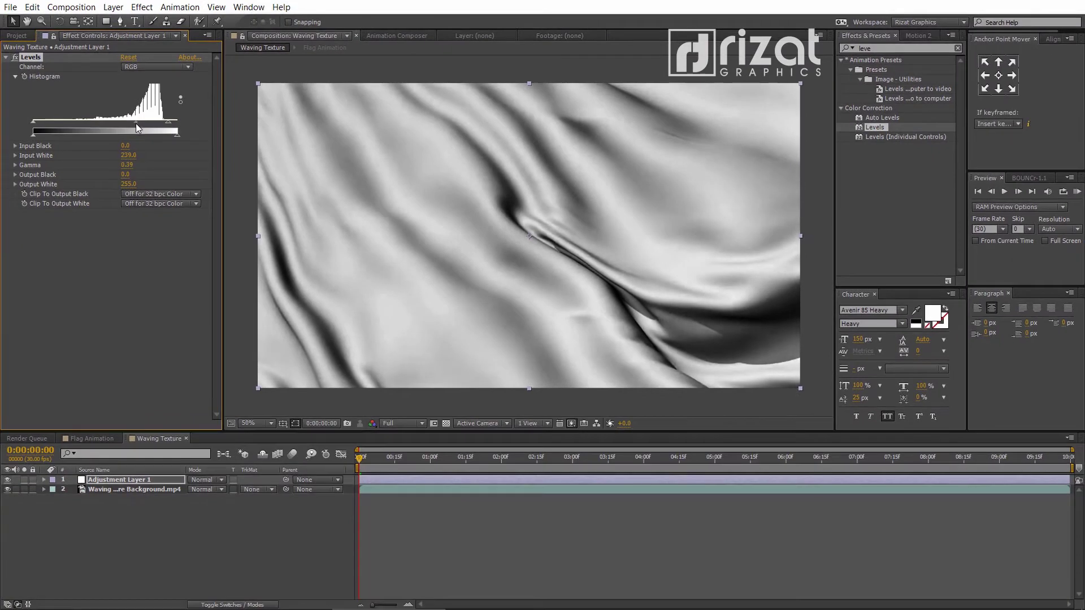
Apply Gaussian Blur to the adjustment layer with Blurriness 10.
{"action": "left_click", "coordinate": [108, 265]}
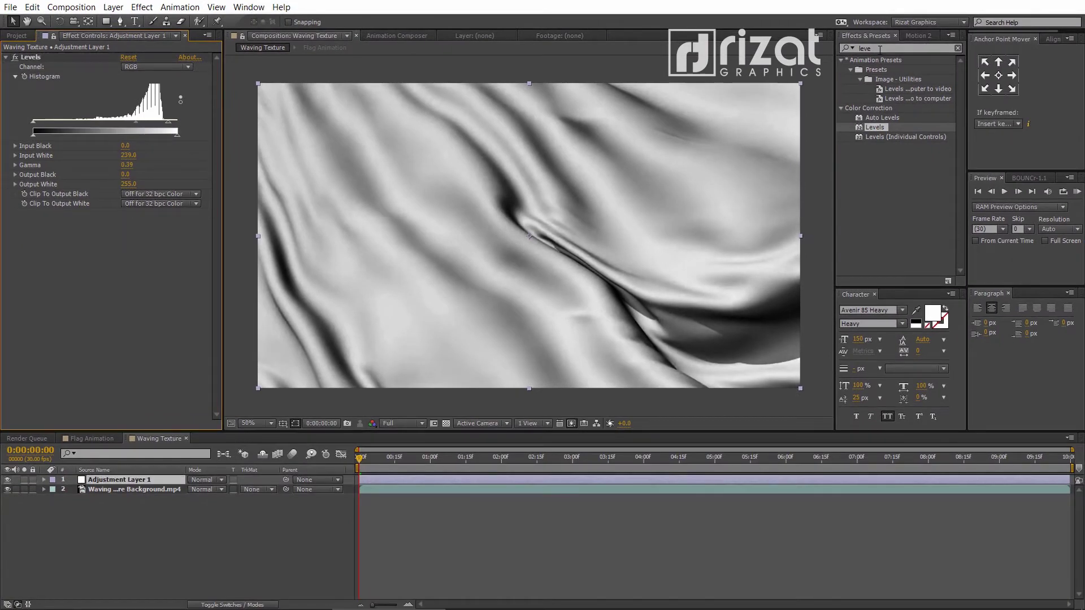
{"action": "left_click", "coordinate": [879, 49]}
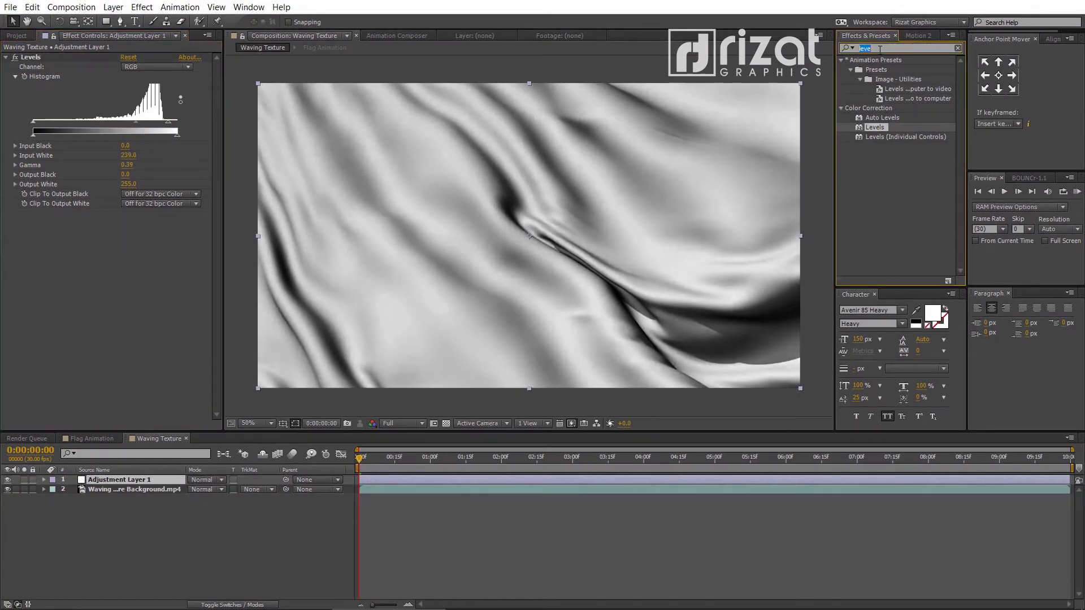
{"action": "type", "text": "gaus"}
{"action": "left_click_drag", "start_coordinate": [885, 69], "coordinate": [605, 208]}
{"action": "left_click", "coordinate": [130, 222]}
{"action": "type", "text": "5"}
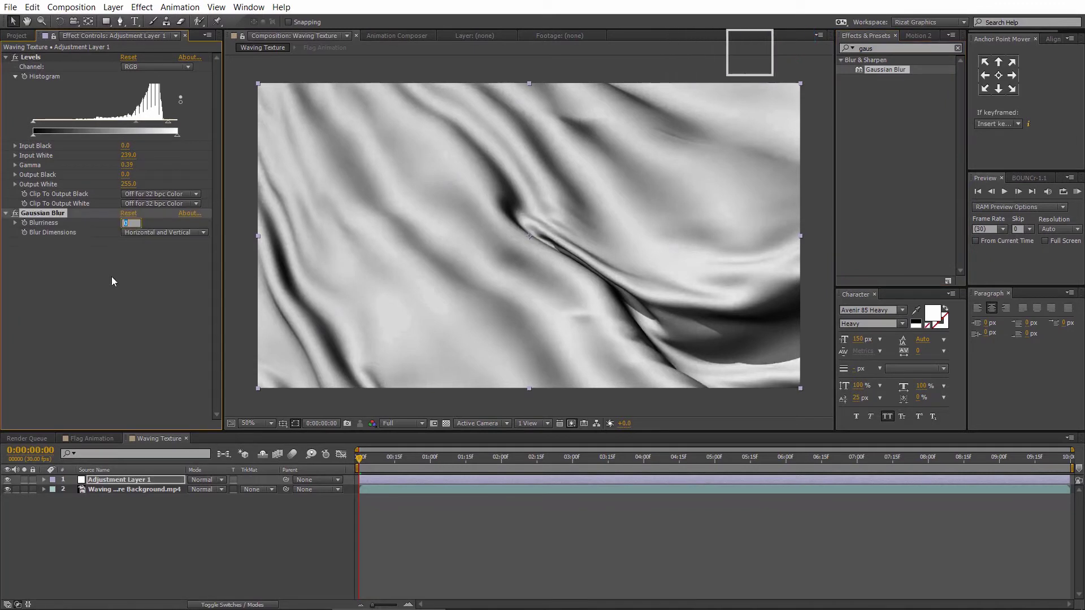
{"action": "left_click", "coordinate": [113, 278]}
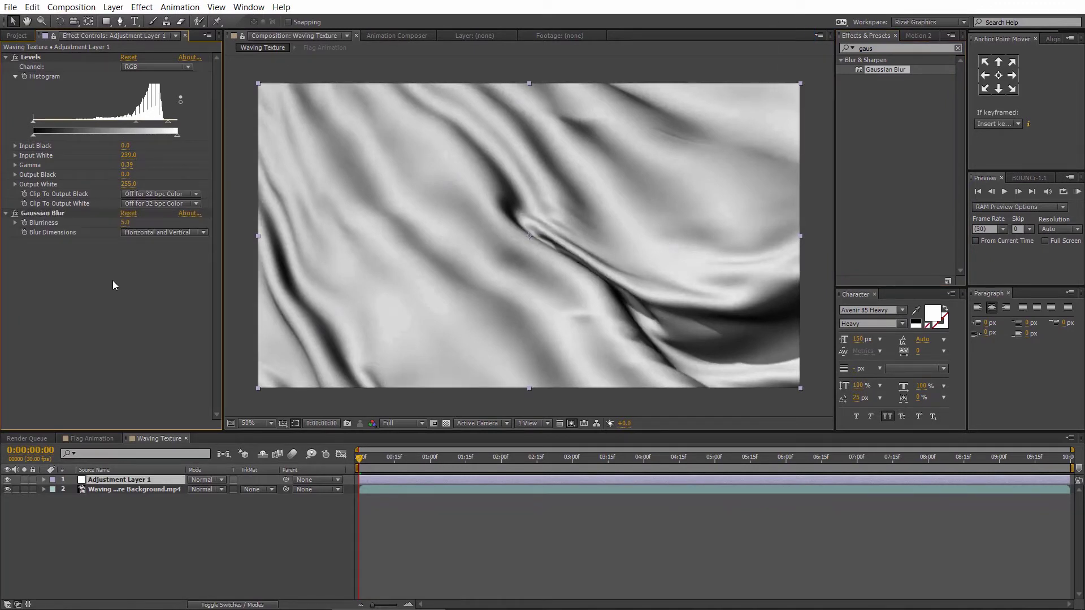
{"action": "left_click", "coordinate": [126, 222]}
{"action": "type", "text": "10"}
{"action": "key", "text": "Return"}
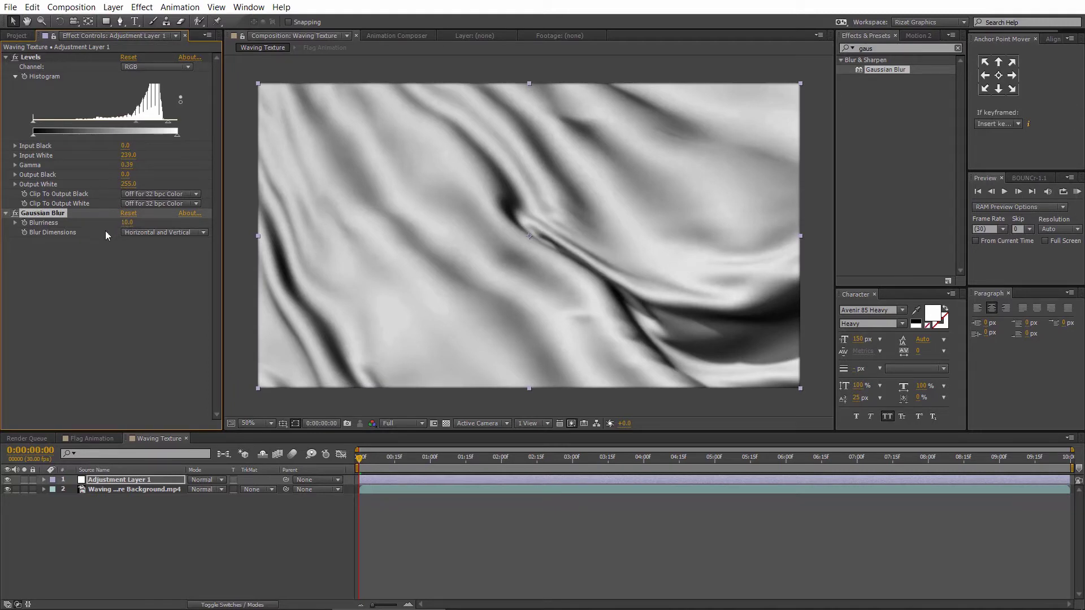
Collapse the Levels and Gaussian Blur settings and return to Flag Animation.
{"action": "left_click", "coordinate": [6, 57]}
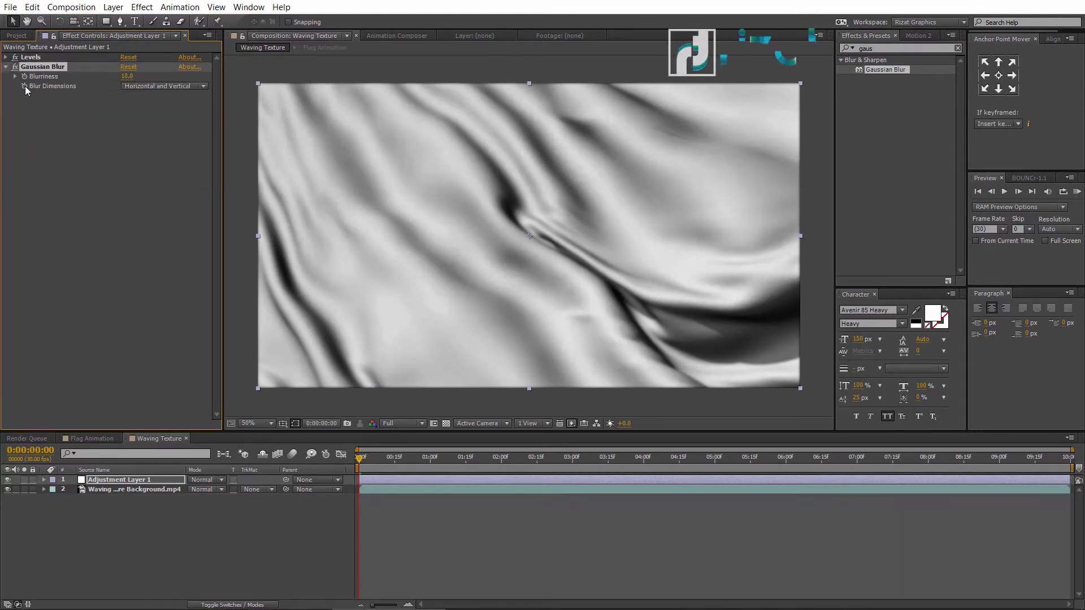
{"action": "left_click", "coordinate": [6, 67]}
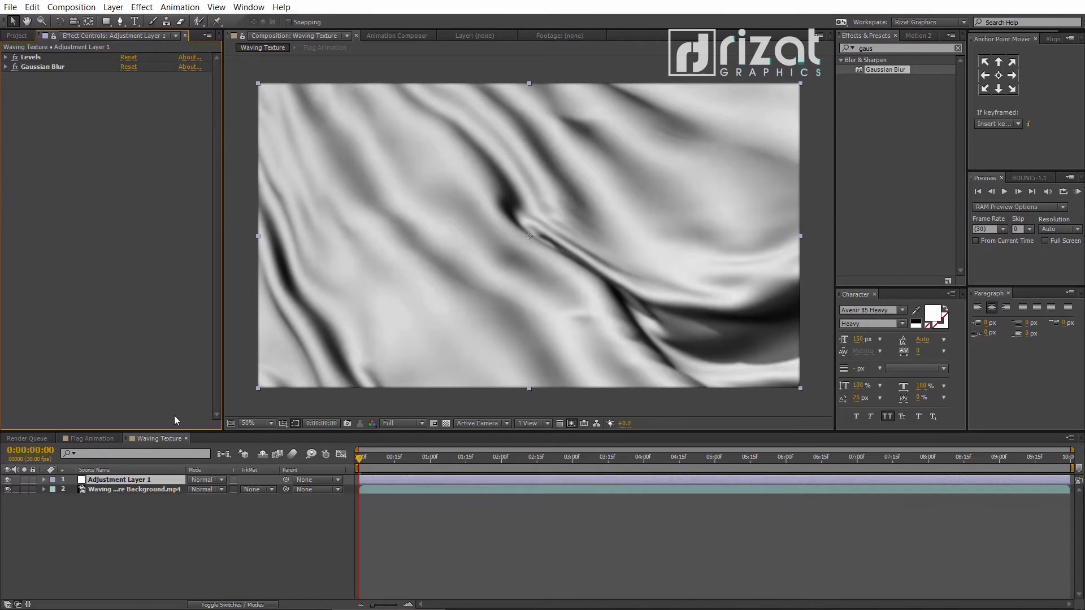
{"action": "left_click", "coordinate": [97, 438]}
Set the top Waving Texture layer's opacity to 50%.
{"action": "left_click", "coordinate": [106, 547]}
{"action": "left_click", "coordinate": [118, 480]}
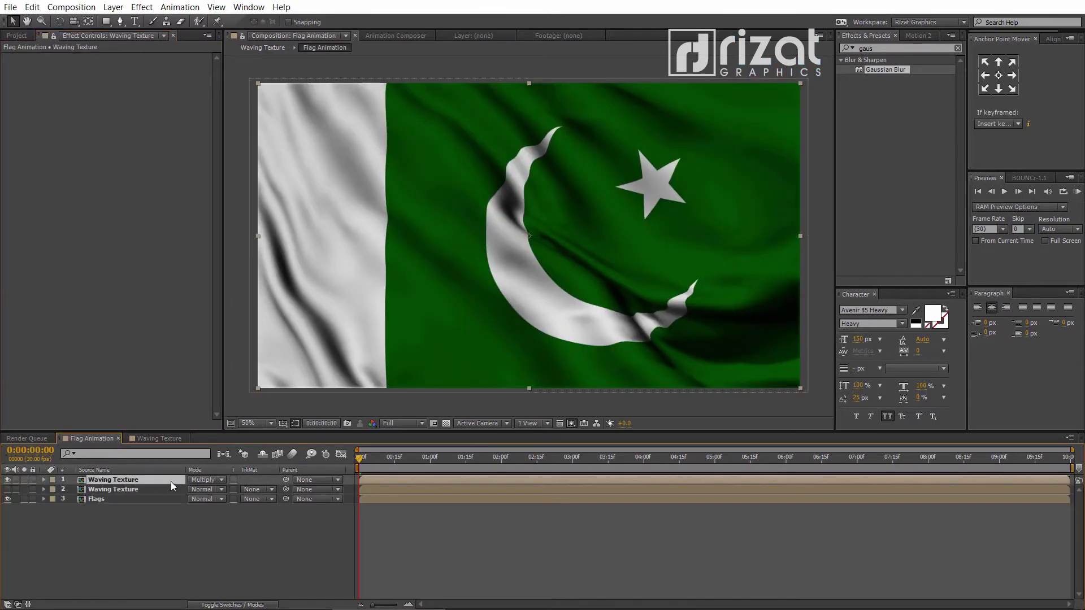
{"action": "key", "text": "t"}
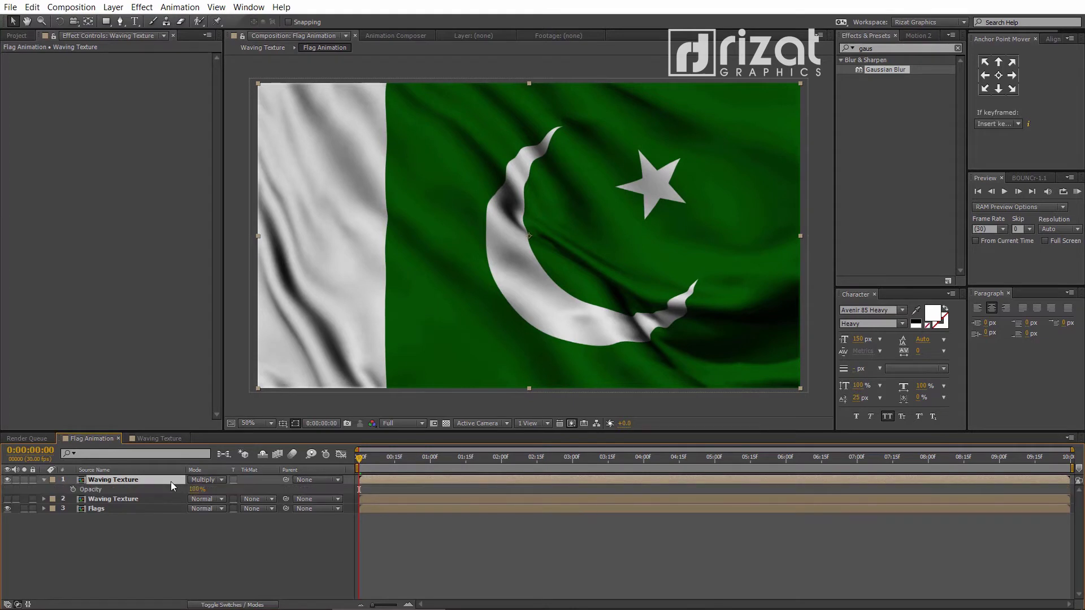
{"action": "left_click", "coordinate": [196, 489]}
{"action": "type", "text": "50"}
{"action": "key", "text": "Return"}
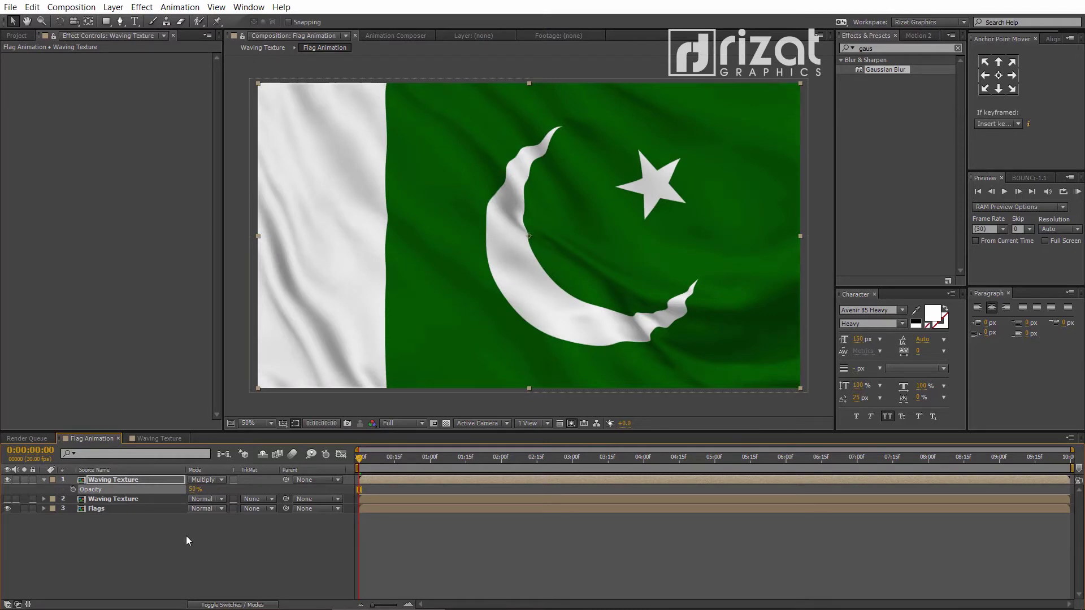
{"action": "left_click", "coordinate": [175, 536]}
{"action": "left_click", "coordinate": [44, 480]}
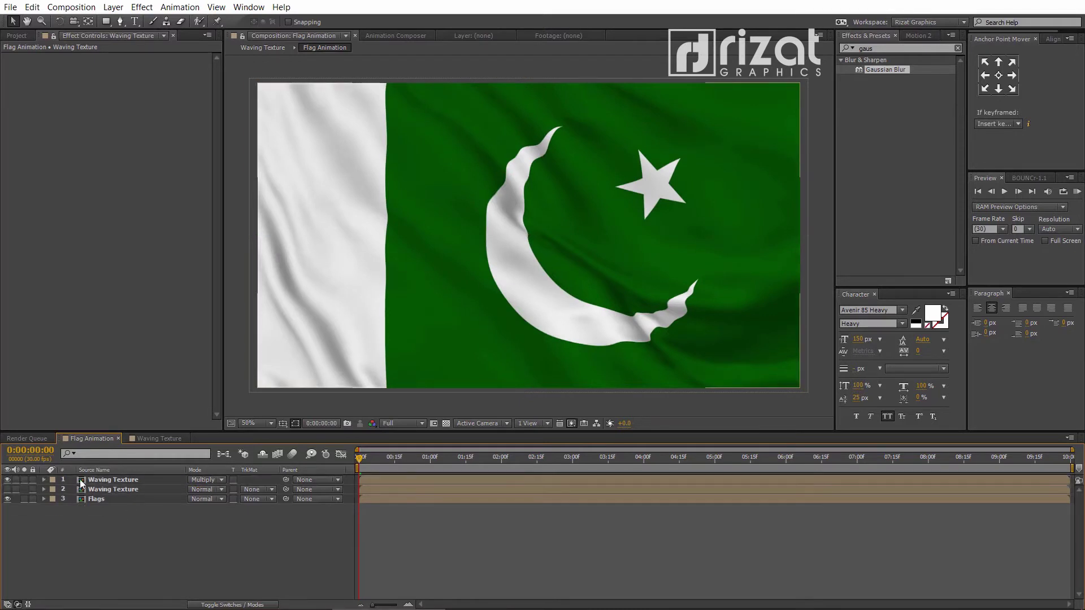
Apply the Curves effect to the top Waving Texture layer.
{"action": "left_click", "coordinate": [101, 480]}
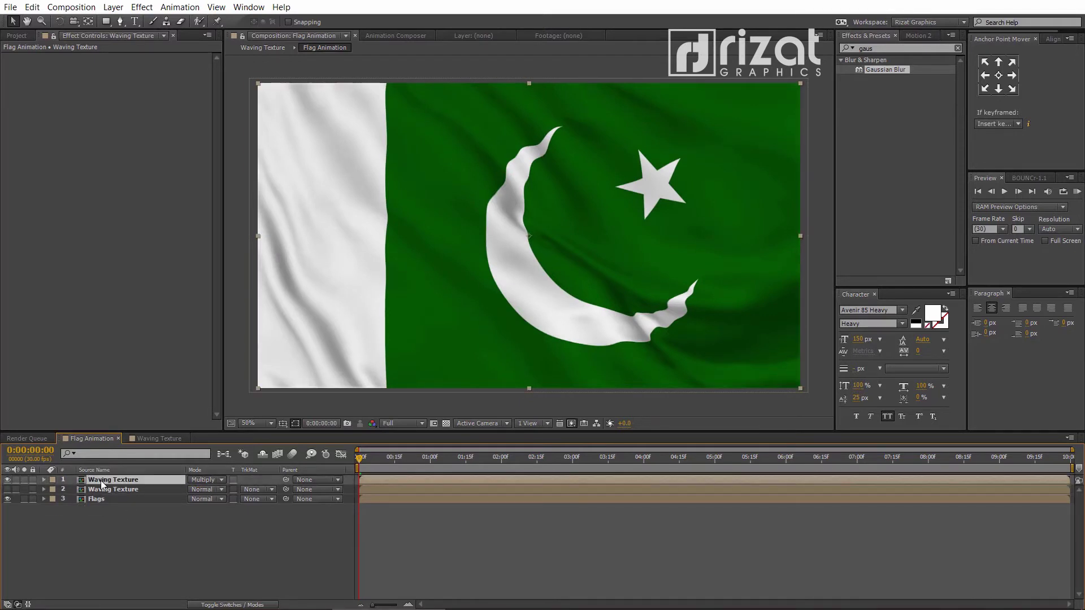
{"action": "double_click", "coordinate": [882, 45]}
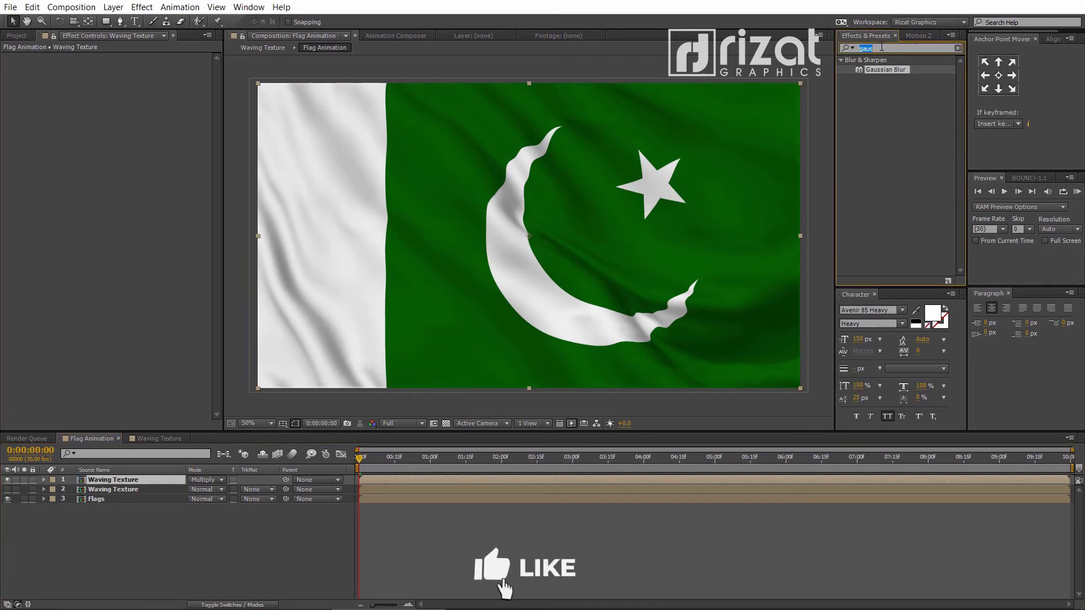
{"action": "type", "text": "curv"}
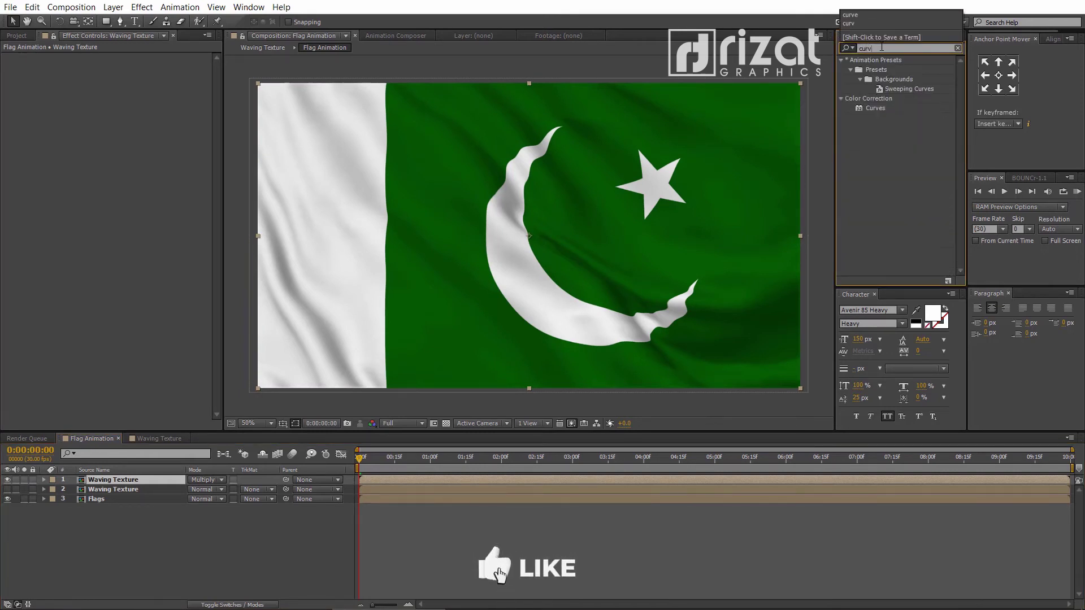
{"action": "left_click", "coordinate": [873, 108]}
{"action": "left_click_drag", "start_coordinate": [873, 108], "coordinate": [608, 209]}
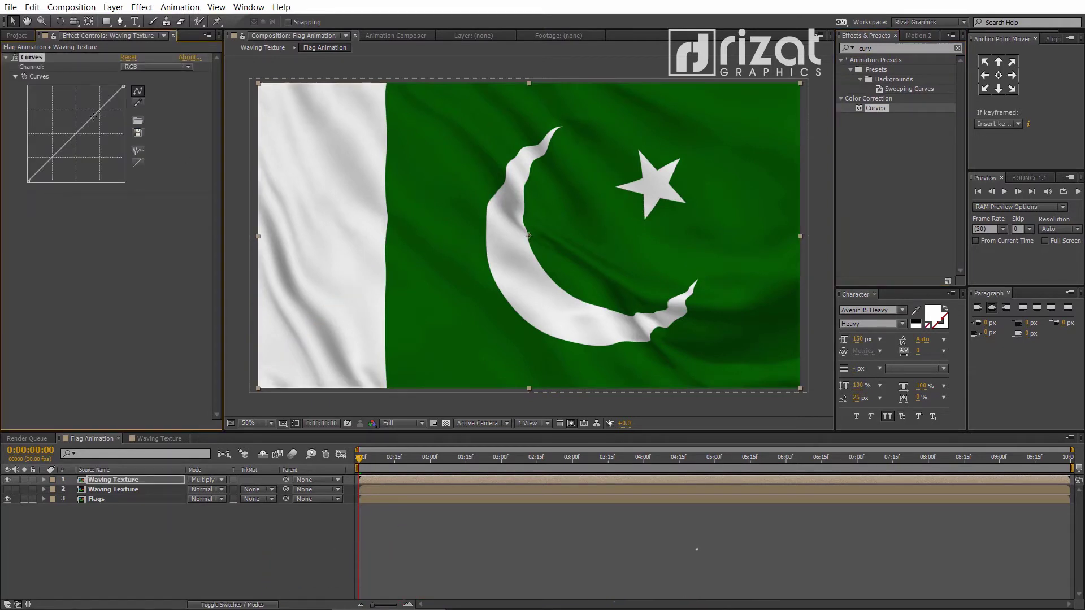
Bend the Curves into an S-shape for stronger shading contrast, then clear the effects search.
{"action": "left_click_drag", "start_coordinate": [89, 111], "coordinate": [80, 101]}
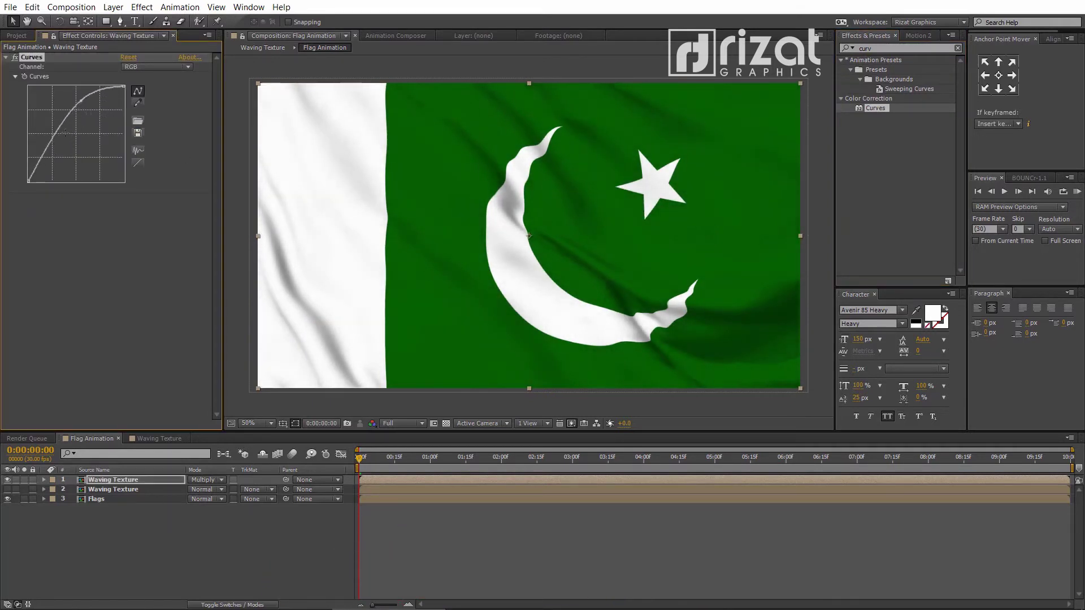
{"action": "left_click_drag", "start_coordinate": [50, 145], "coordinate": [60, 156]}
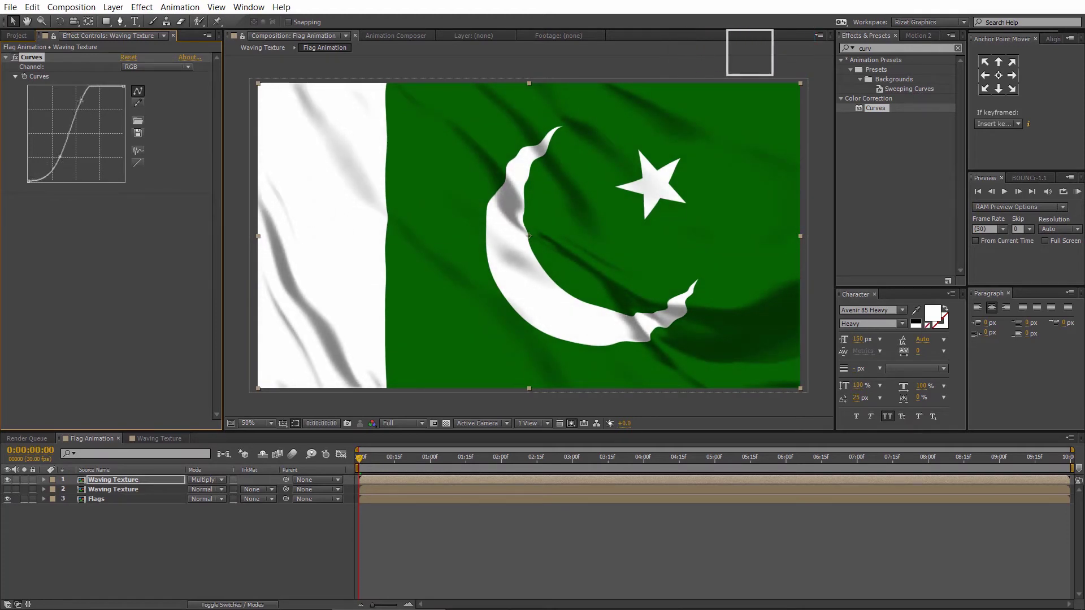
{"action": "left_click_drag", "start_coordinate": [84, 104], "coordinate": [86, 106]}
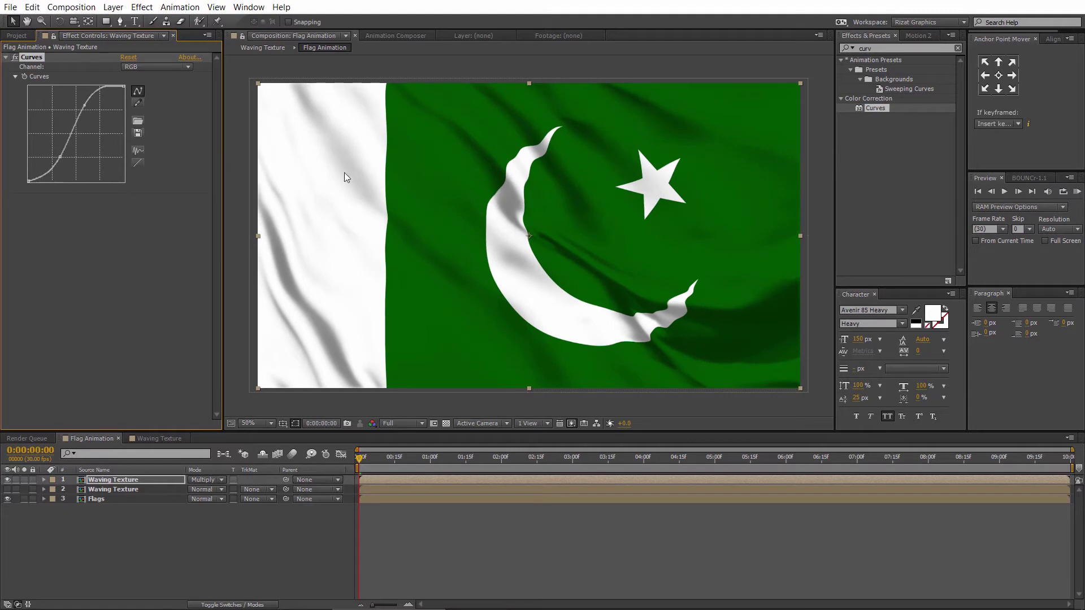
{"action": "left_click", "coordinate": [881, 520]}
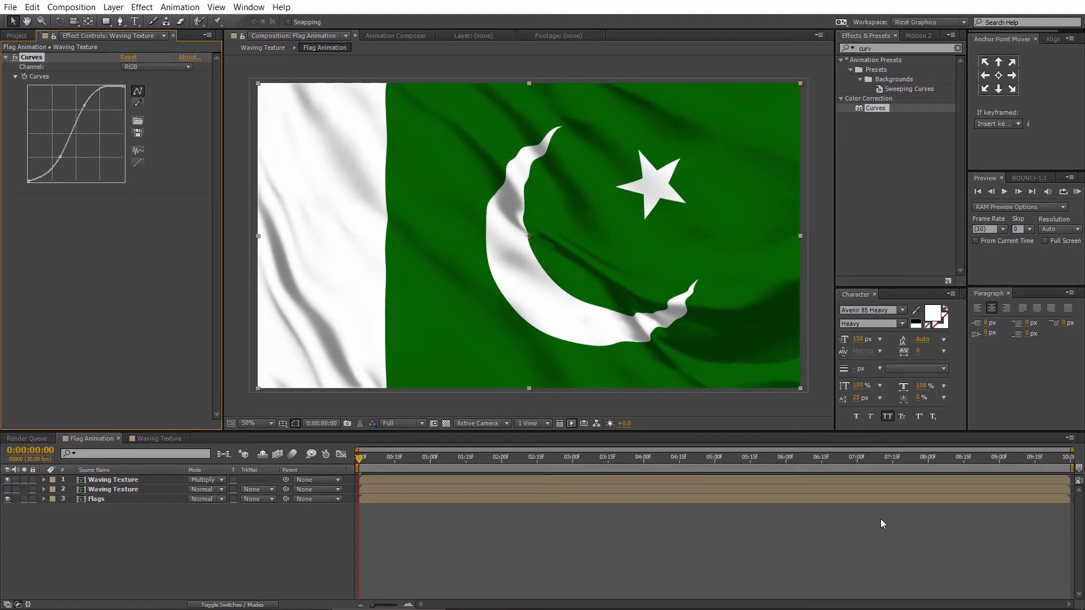
{"action": "left_click", "coordinate": [16, 36]}
{"action": "left_click", "coordinate": [957, 48]}
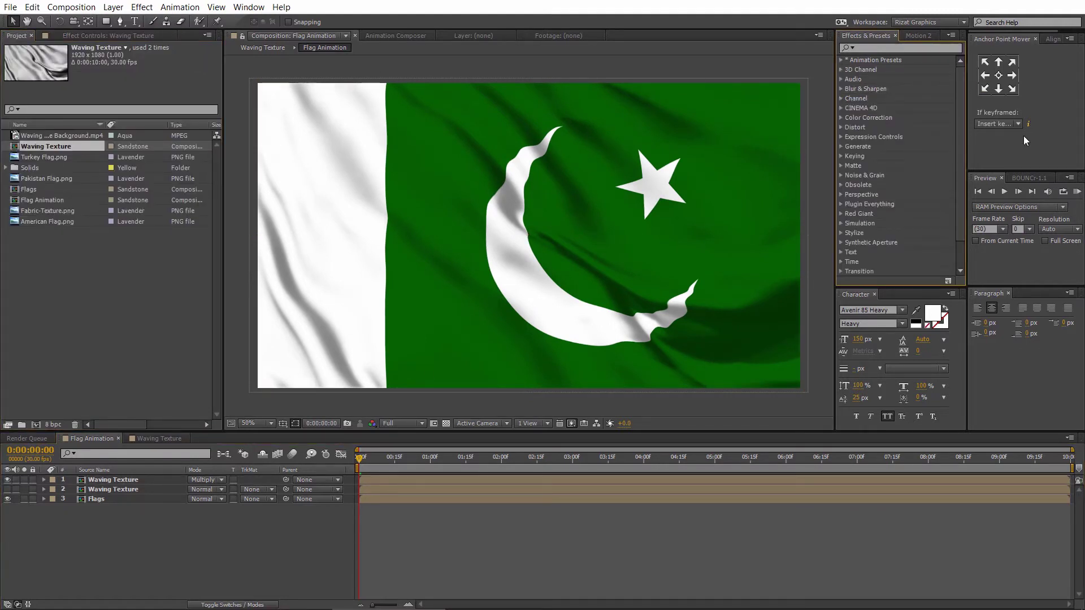
{"action": "left_click", "coordinate": [1077, 192]}
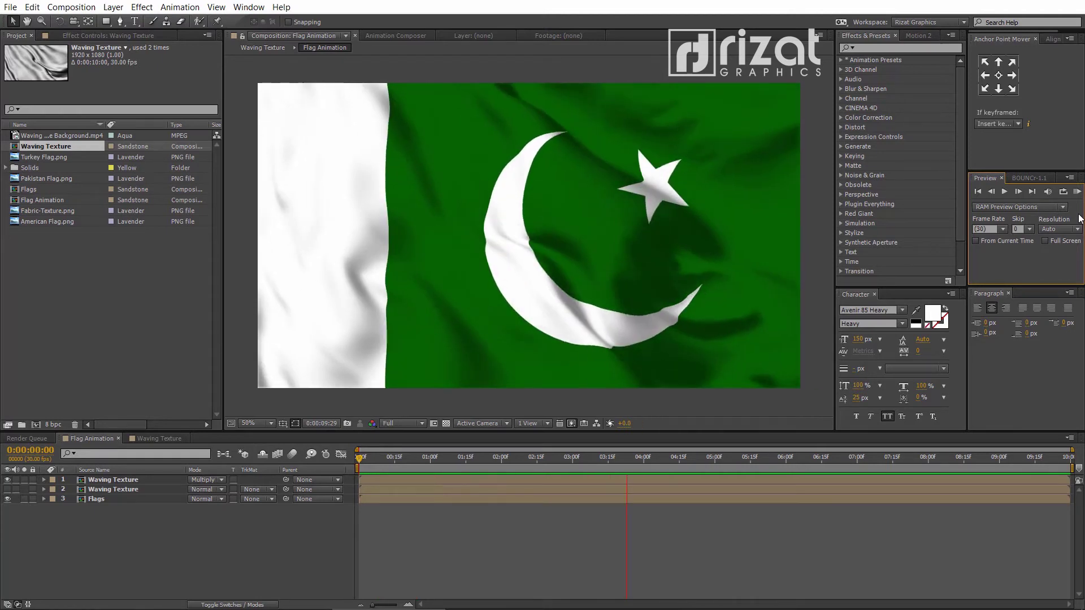
{"action": "key", "text": "space"}
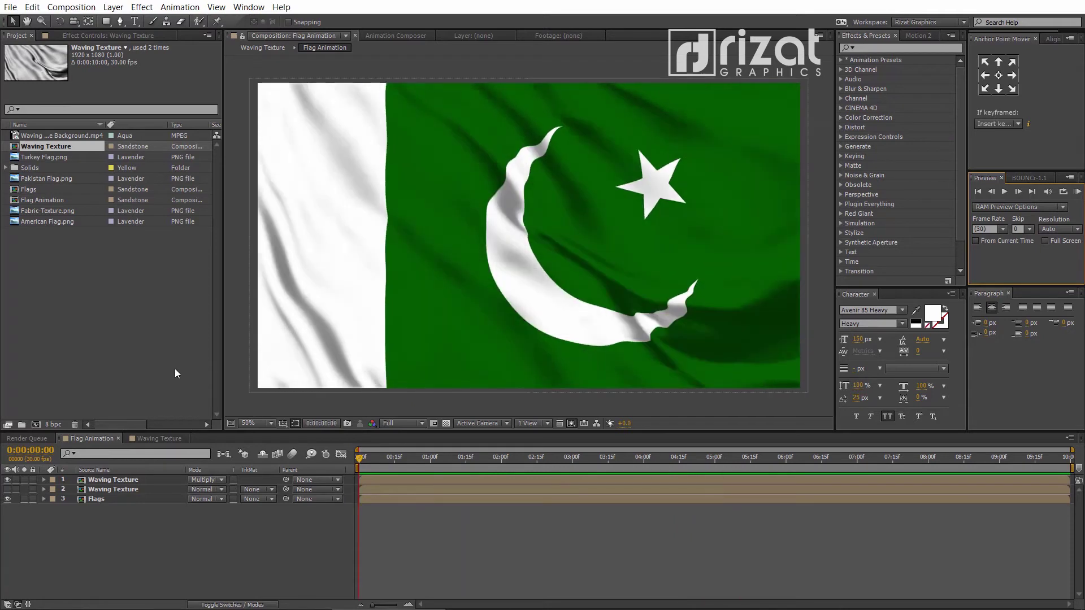
{"action": "left_click", "coordinate": [55, 213]}
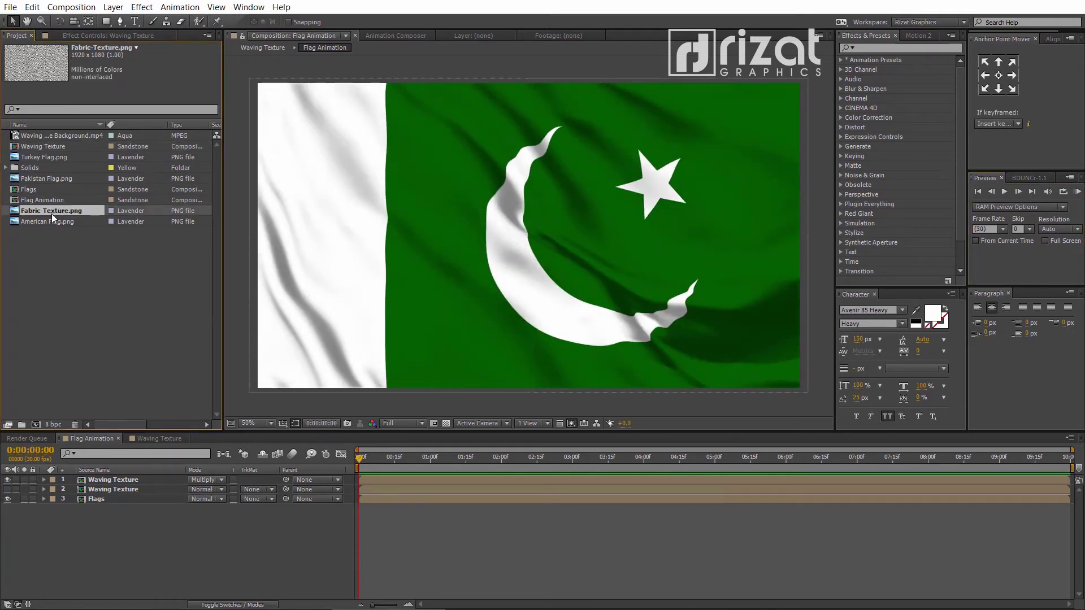
Add Fabric-Texture.png as the top layer of Flag Animation and open its blending Mode menu.
{"action": "left_click_drag", "start_coordinate": [57, 216], "coordinate": [70, 476]}
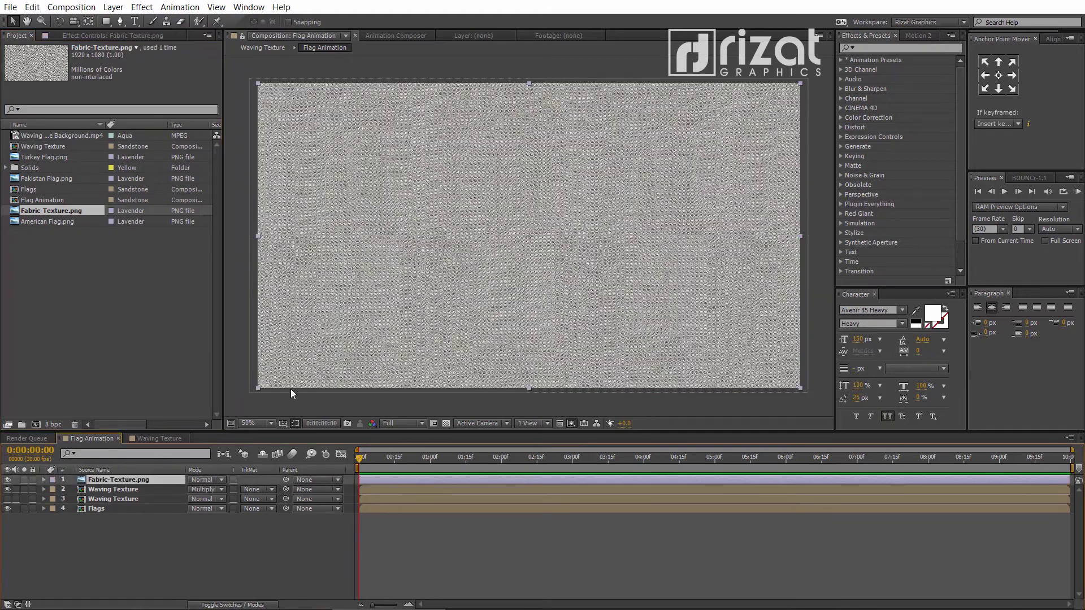
{"action": "scroll", "coordinate": [427, 311], "scroll_direction": "up", "scroll_amount": 3}
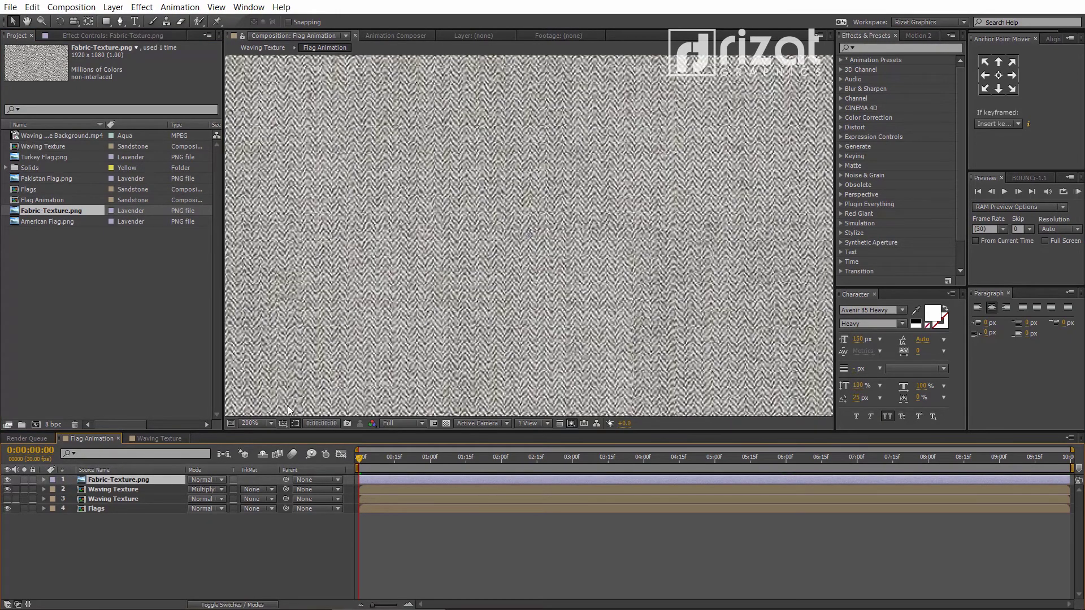
{"action": "left_click", "coordinate": [194, 479]}
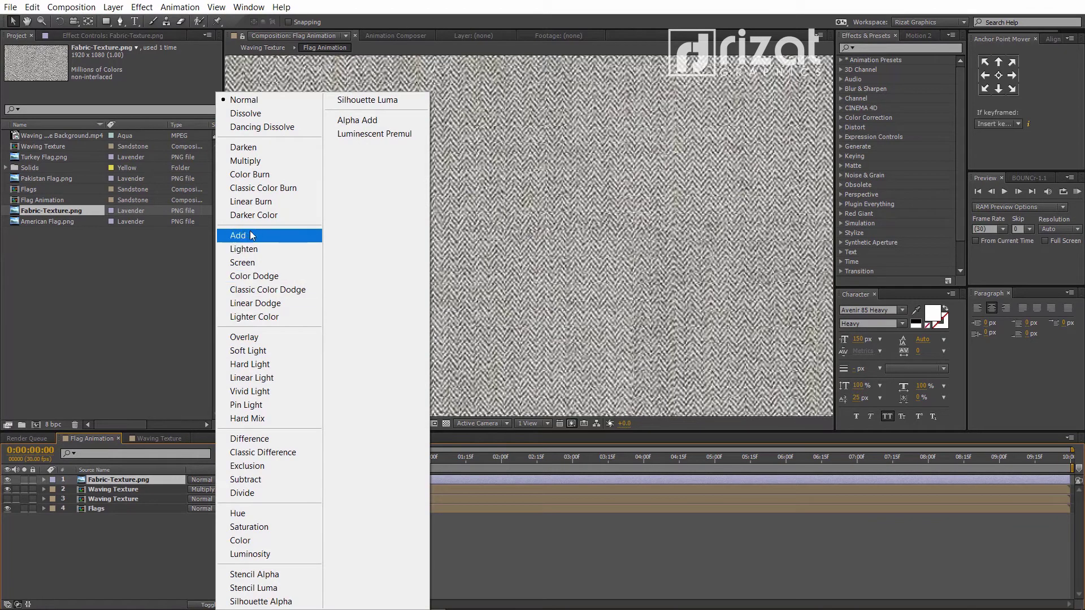
Set the fabric texture layer to Darken mode with 10% opacity.
{"action": "left_click", "coordinate": [246, 148]}
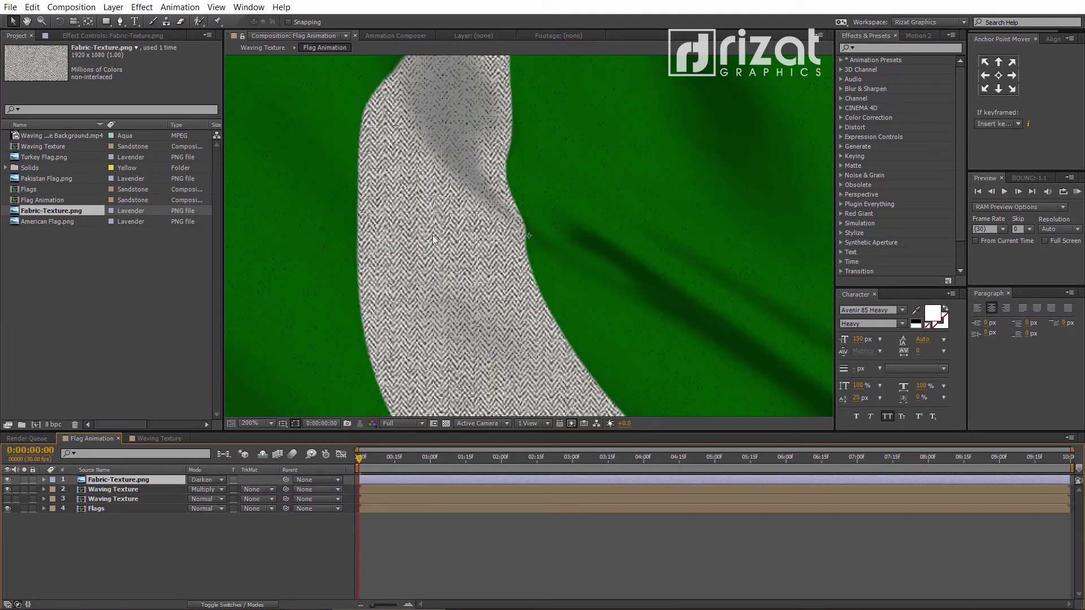
{"action": "key", "text": "t"}
{"action": "left_click", "coordinate": [197, 489]}
{"action": "type", "text": "10"}
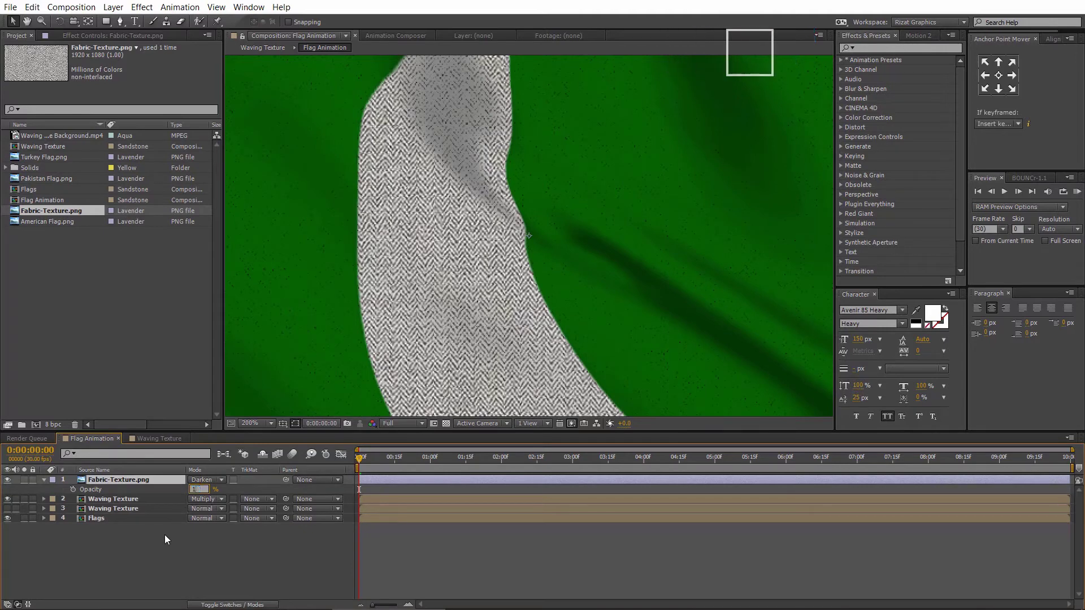
{"action": "key", "text": "Return"}
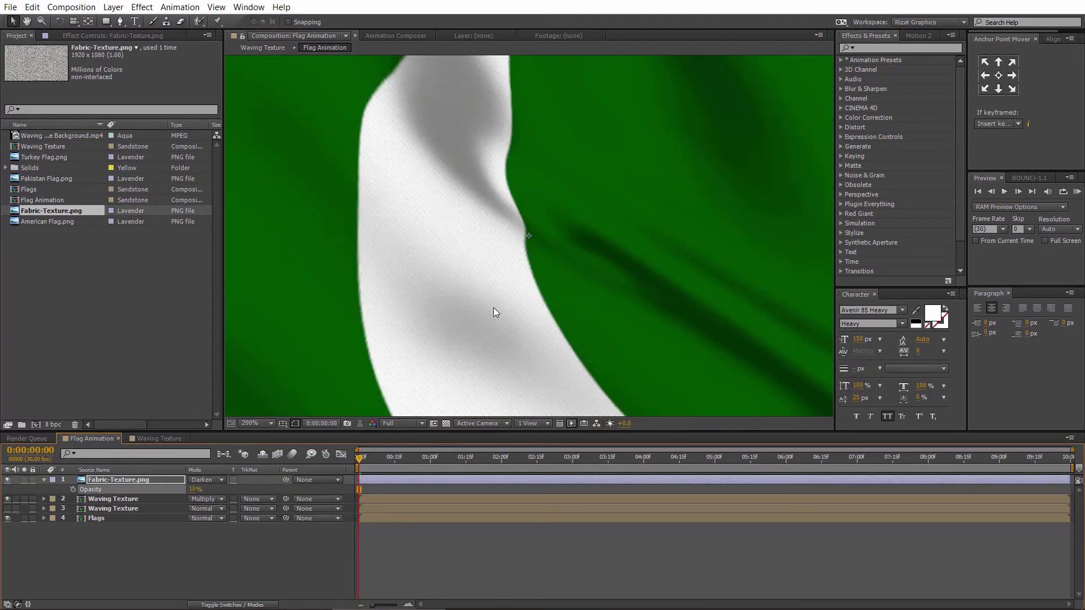
Toggle the fabric texture's visibility on and off to compare the flag with and without it.
{"action": "scroll", "coordinate": [481, 308], "scroll_direction": "up", "scroll_amount": 1}
{"action": "scroll", "coordinate": [371, 295], "scroll_direction": "up", "scroll_amount": 1}
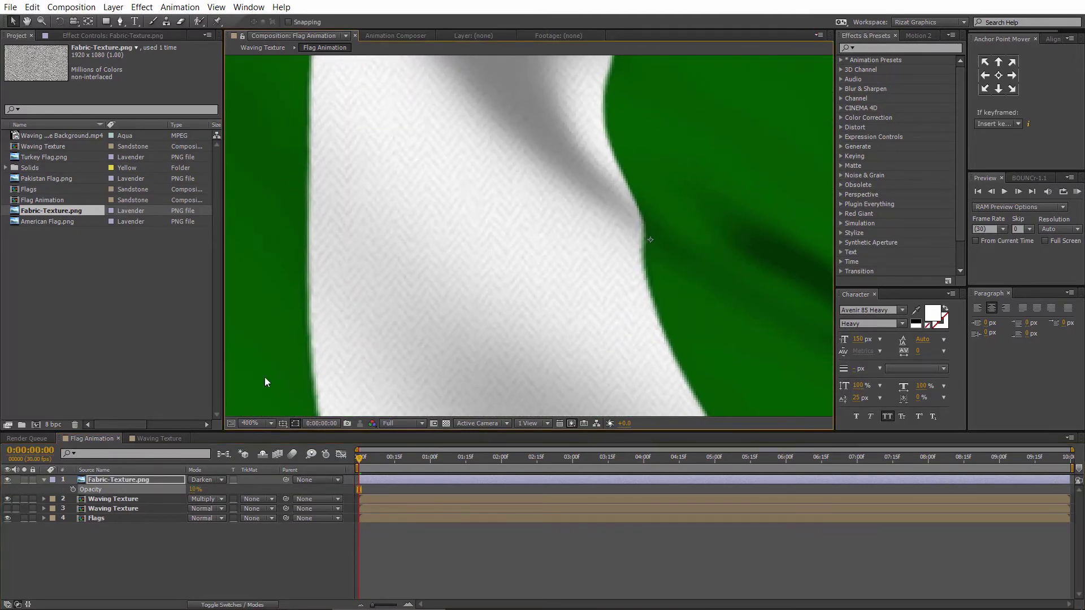
{"action": "left_click", "coordinate": [7, 480]}
{"action": "left_click", "coordinate": [7, 480]}
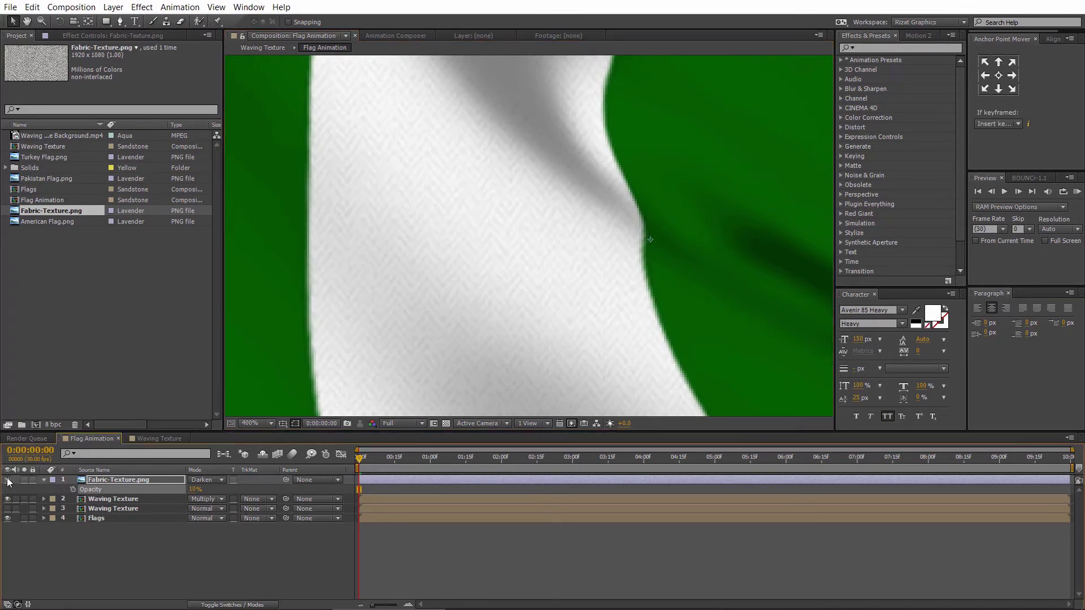
{"action": "left_click", "coordinate": [7, 480]}
{"action": "scroll", "coordinate": [375, 320], "scroll_direction": "down", "scroll_amount": 3}
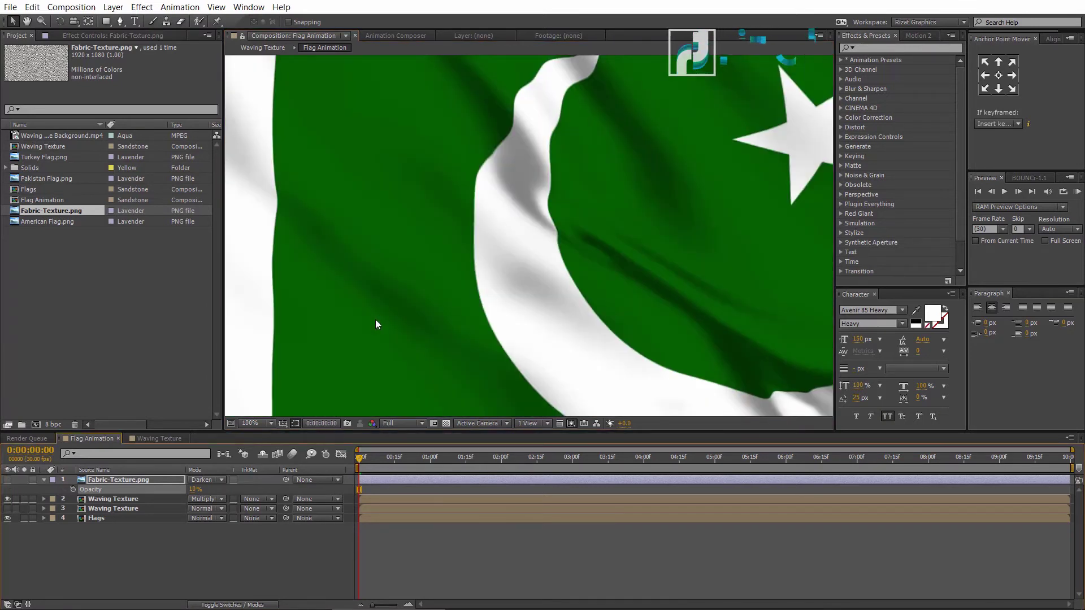
{"action": "left_click", "coordinate": [7, 480]}
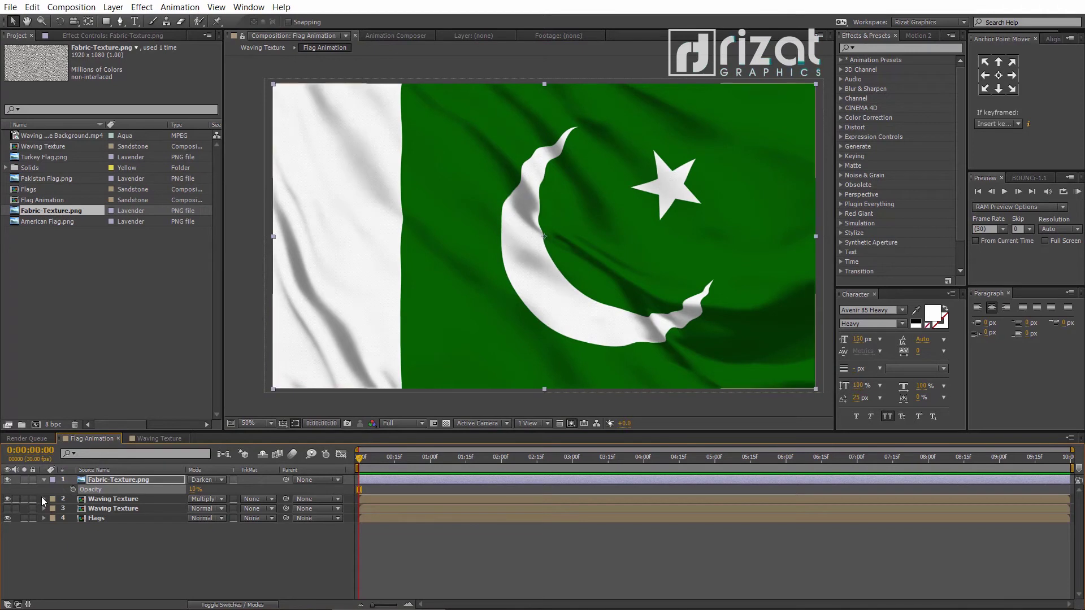
Collapse and deselect the fabric texture layer, then preview the waving flag.
{"action": "left_click", "coordinate": [44, 479]}
{"action": "left_click", "coordinate": [79, 527]}
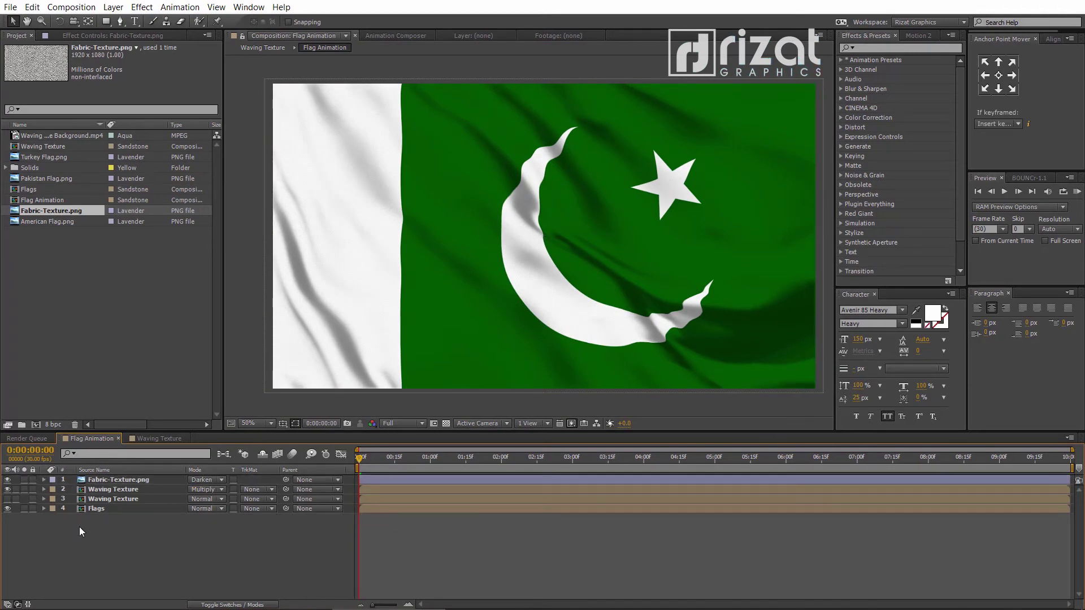
{"action": "left_click", "coordinate": [1076, 193]}
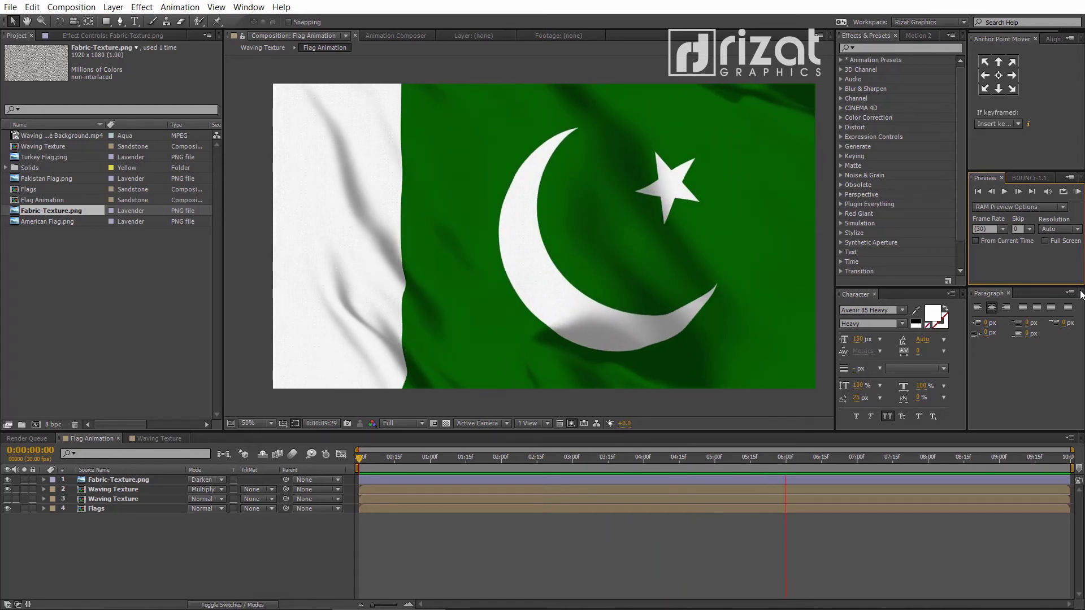
{"action": "key", "text": "space"}
Move Fabric-Texture.png to third place, just above Flags, and select the Flags precomp layer.
{"action": "left_click_drag", "start_coordinate": [114, 479], "coordinate": [109, 504]}
{"action": "key", "text": "period"}
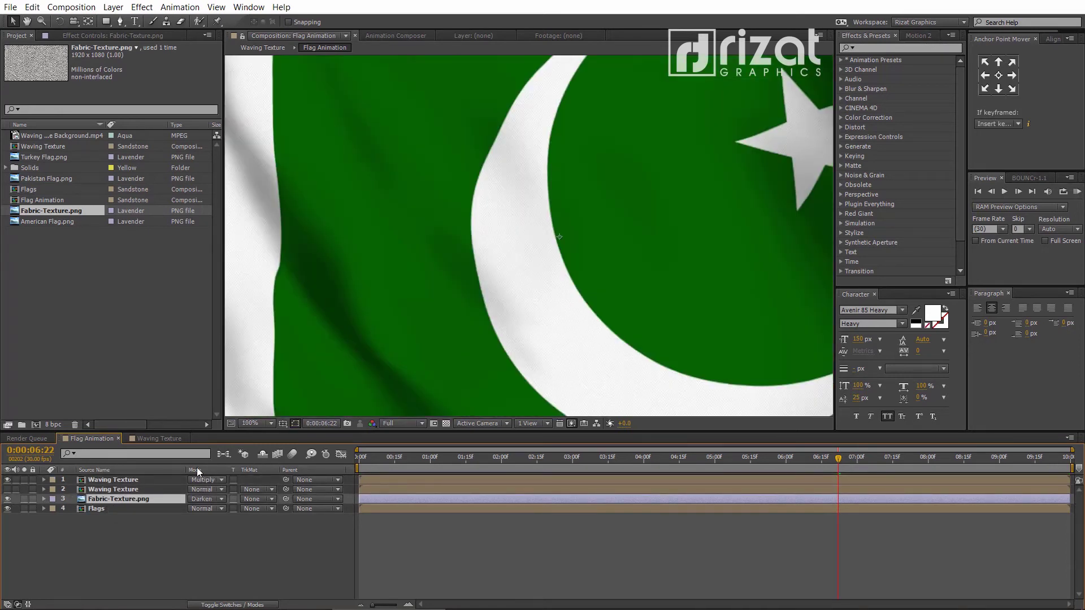
{"action": "left_click", "coordinate": [102, 539]}
{"action": "key", "text": "comma"}
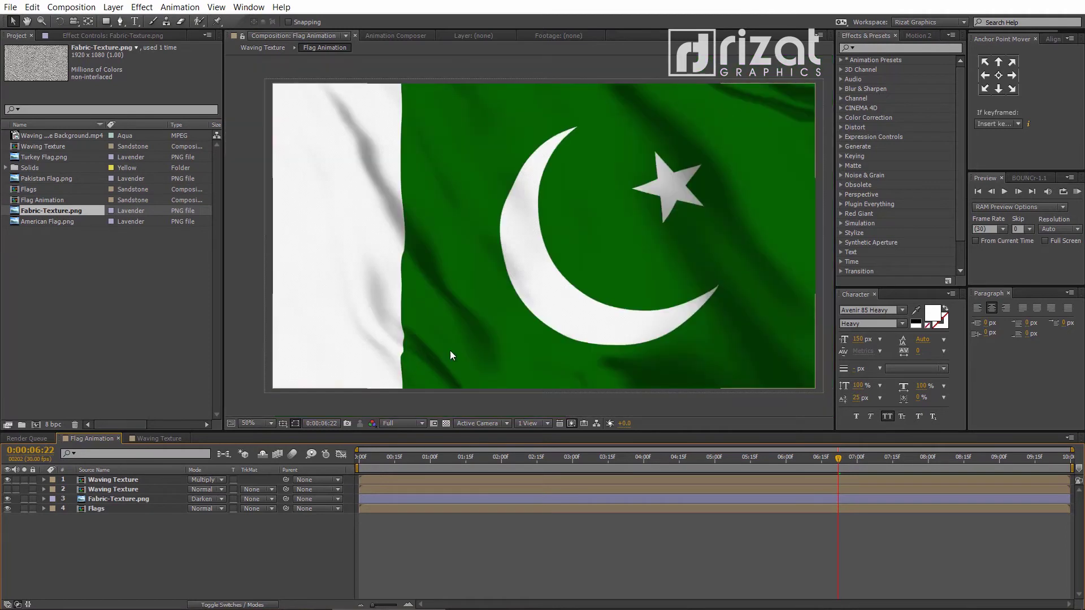
{"action": "left_click", "coordinate": [139, 317]}
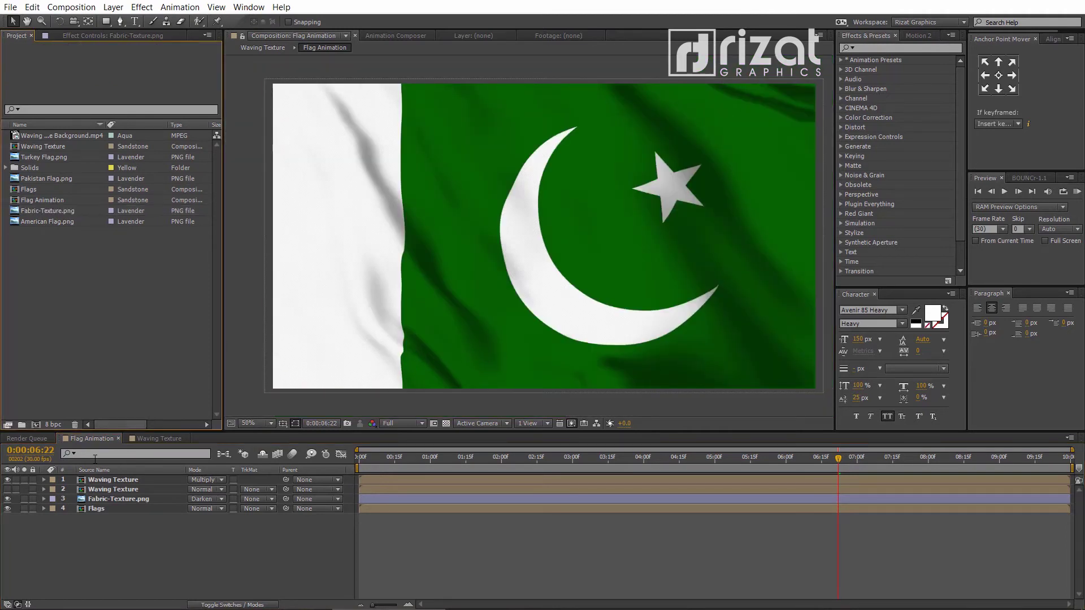
{"action": "left_click", "coordinate": [96, 508]}
In the Flags precomp, add Turkey Flag.png, hide Pakistan Flag.png, and scale Turkey to 151%.
{"action": "double_click", "coordinate": [95, 508]}
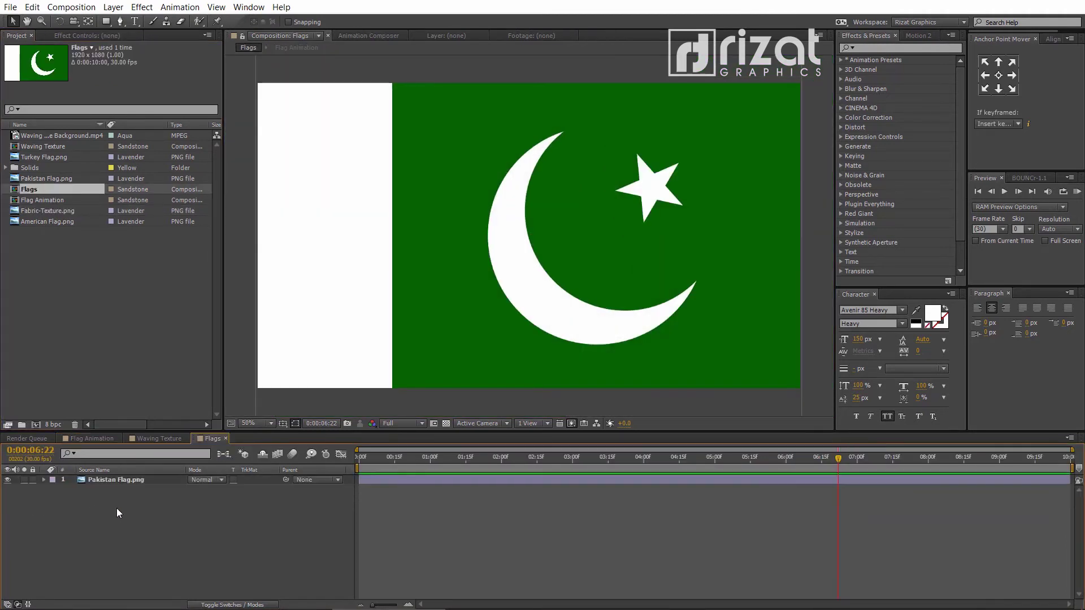
{"action": "left_click_drag", "start_coordinate": [57, 158], "coordinate": [72, 481]}
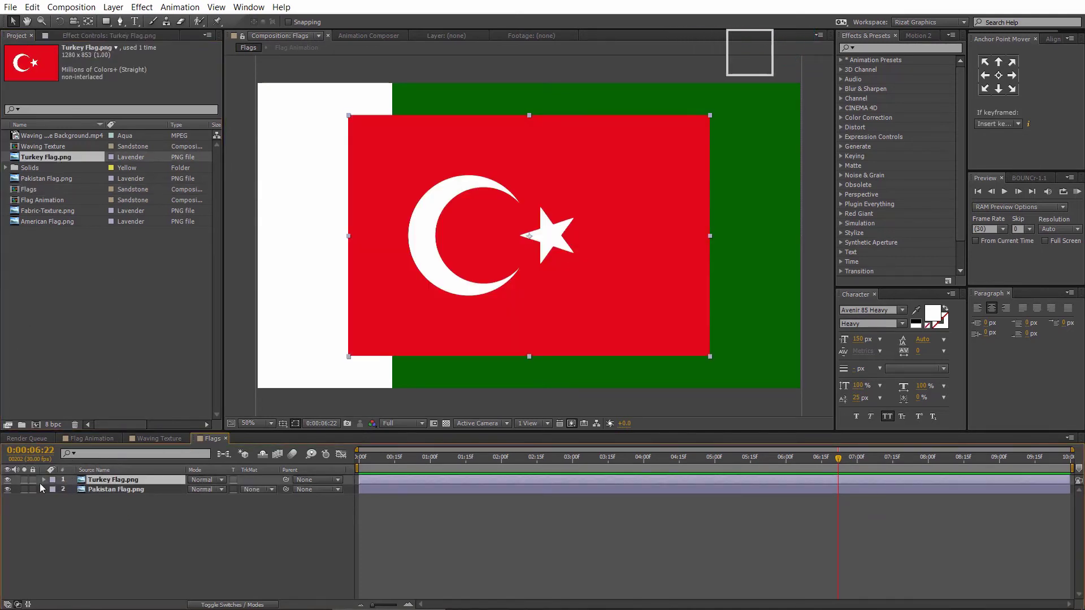
{"action": "left_click", "coordinate": [8, 489]}
{"action": "key", "text": "s"}
{"action": "left_click_drag", "start_coordinate": [208, 495], "coordinate": [237, 491]}
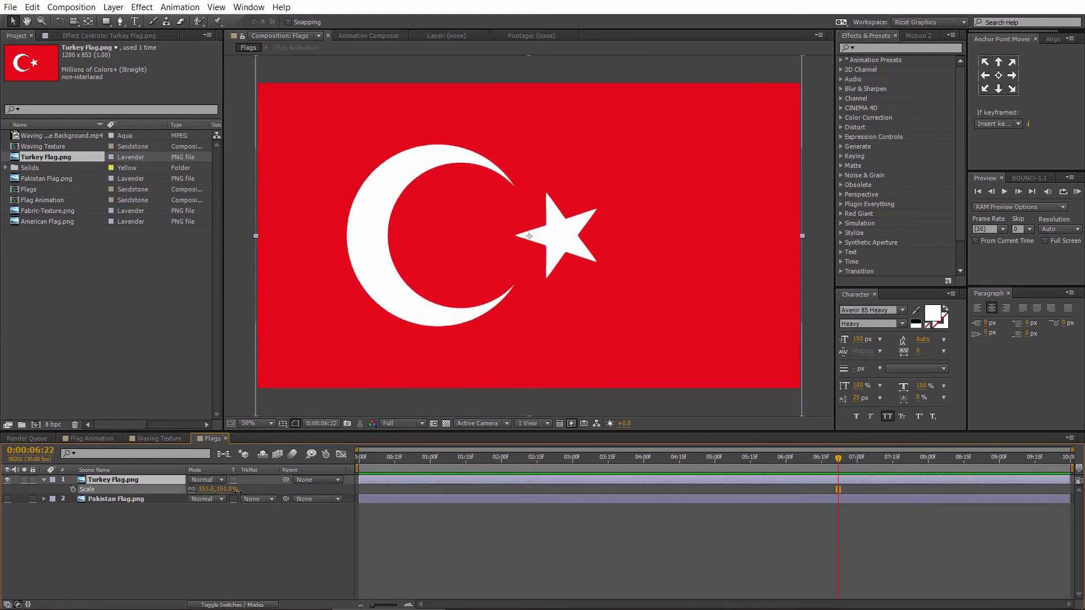
{"action": "left_click", "coordinate": [213, 526]}
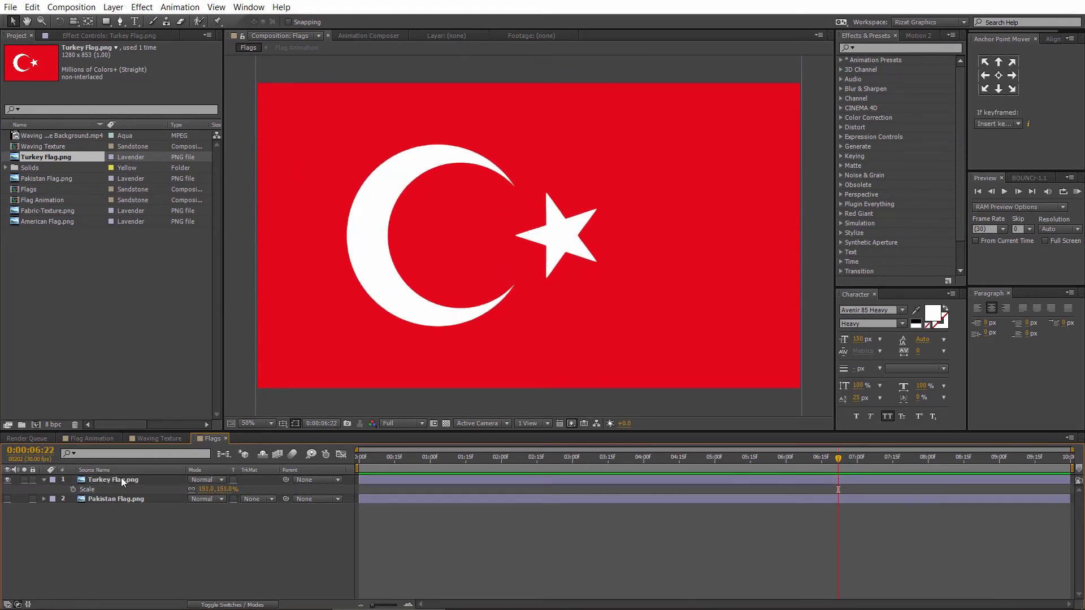
{"action": "left_click", "coordinate": [43, 479]}
Preview the waving Turkey flag in Flag Animation, then return to the Flags precomp.
{"action": "left_click", "coordinate": [94, 439]}
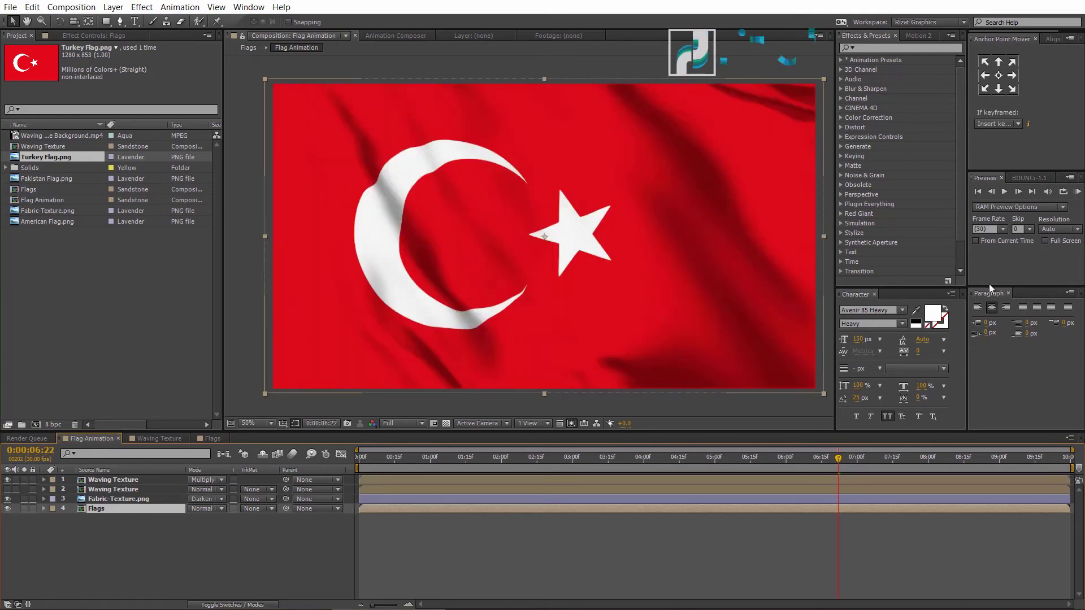
{"action": "left_click", "coordinate": [1077, 192]}
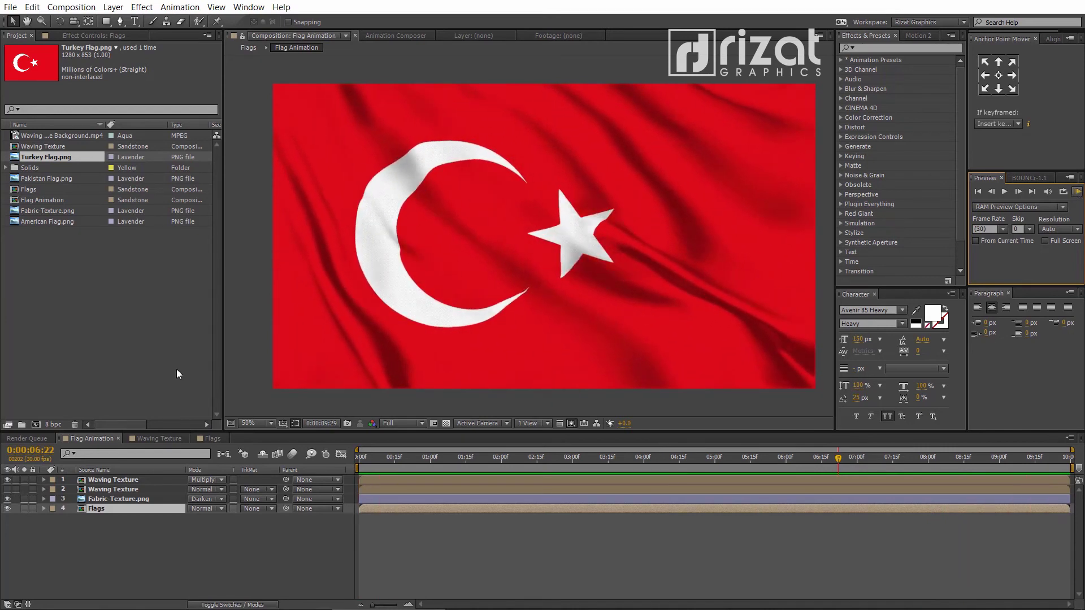
{"action": "left_click", "coordinate": [213, 439]}
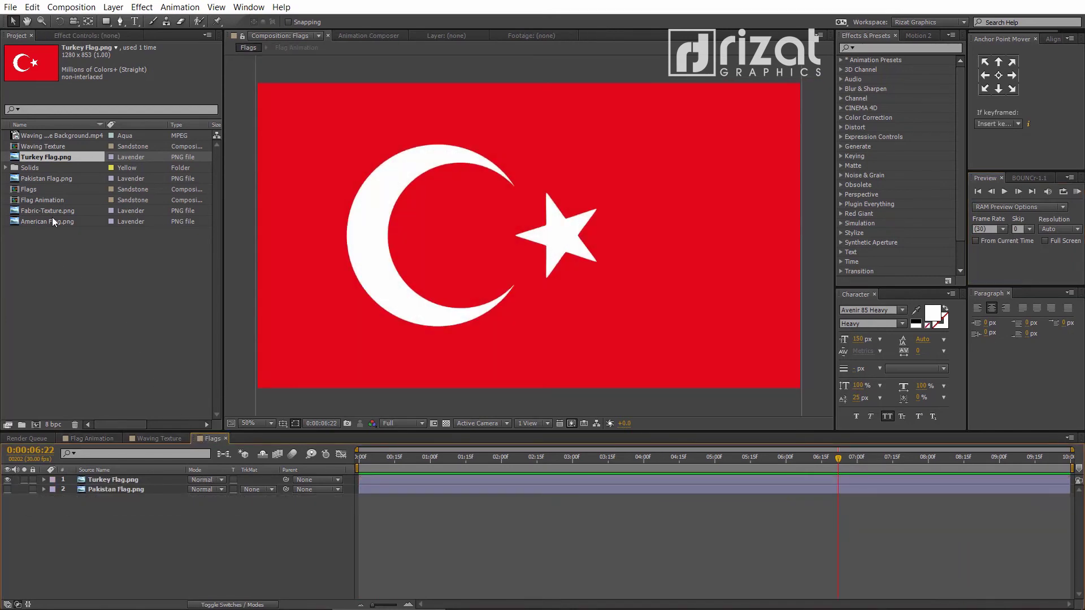
Add American Flag.png over the hidden Turkey layer, scale it to 162%, shift it right, and preview.
{"action": "left_click_drag", "start_coordinate": [49, 222], "coordinate": [47, 476]}
{"action": "left_click", "coordinate": [6, 490]}
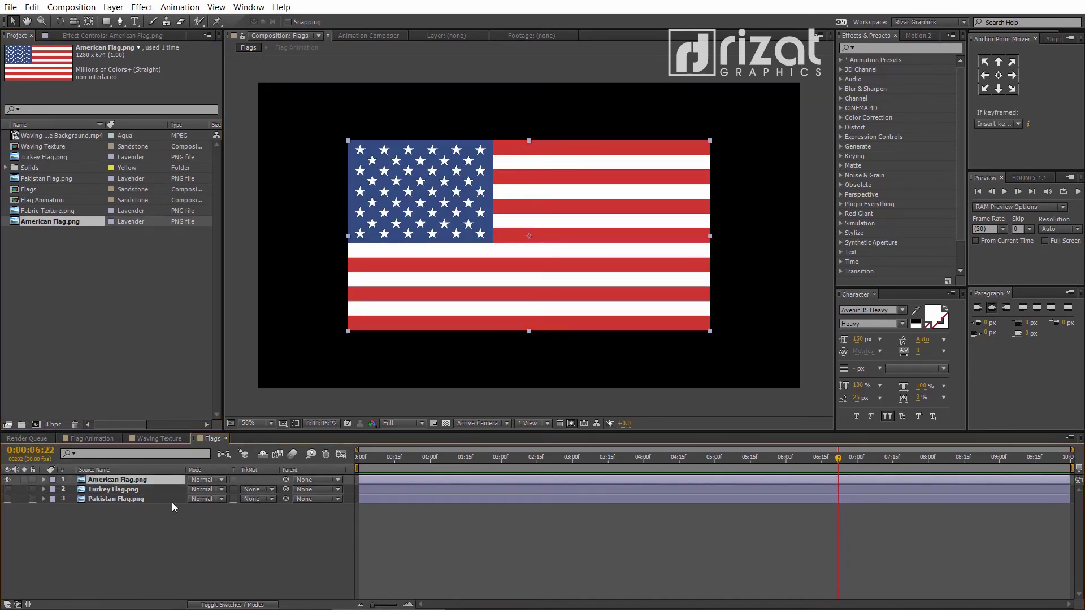
{"action": "key", "text": "s"}
{"action": "left_click_drag", "start_coordinate": [213, 496], "coordinate": [241, 491]}
{"action": "left_click_drag", "start_coordinate": [378, 341], "coordinate": [397, 343]}
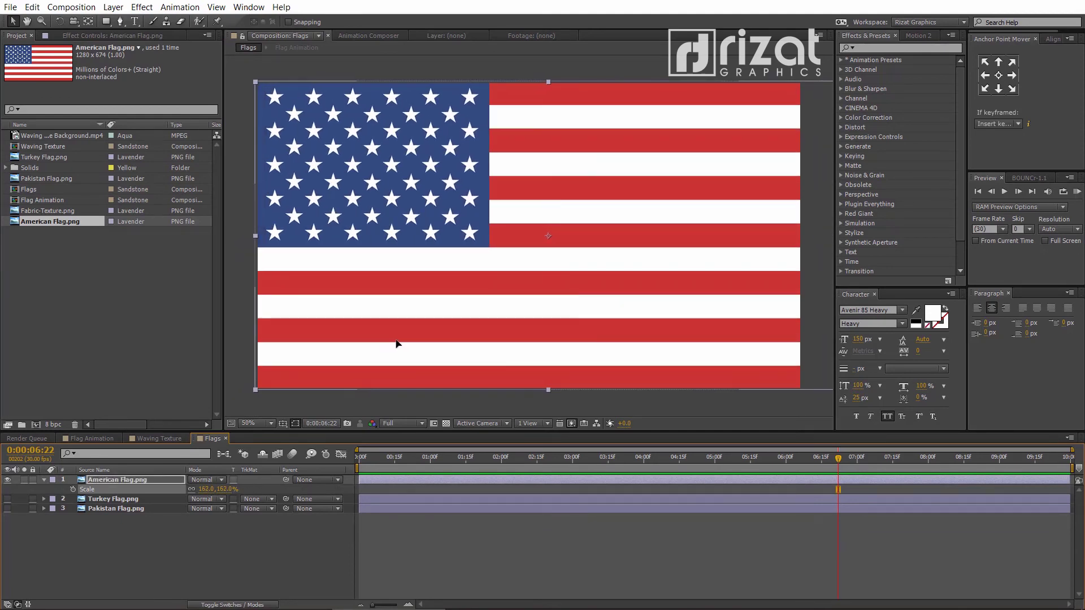
{"action": "left_click", "coordinate": [119, 437]}
{"action": "left_click", "coordinate": [1077, 192]}
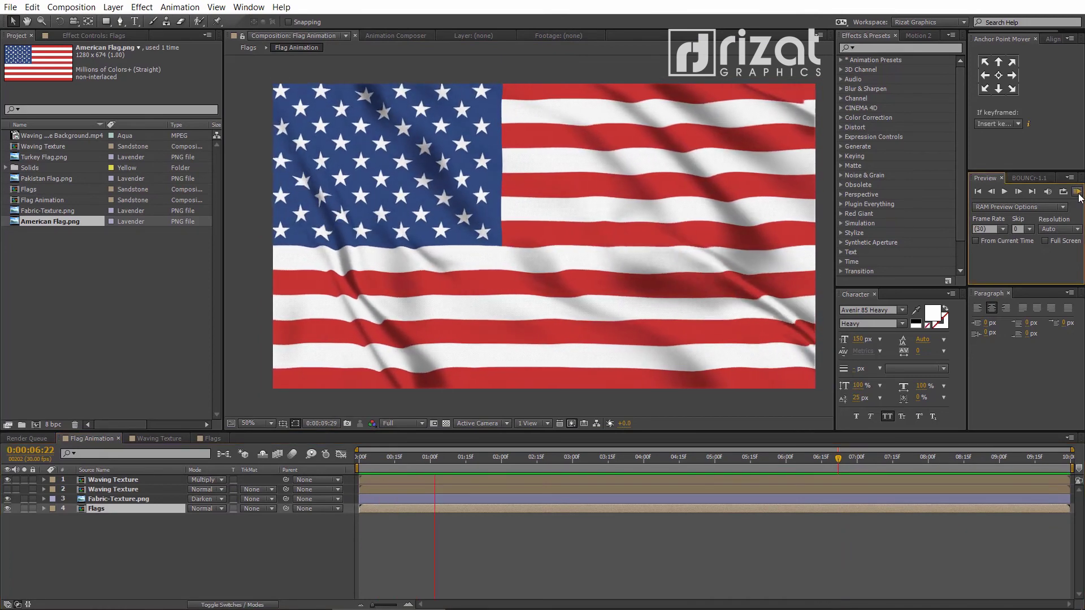